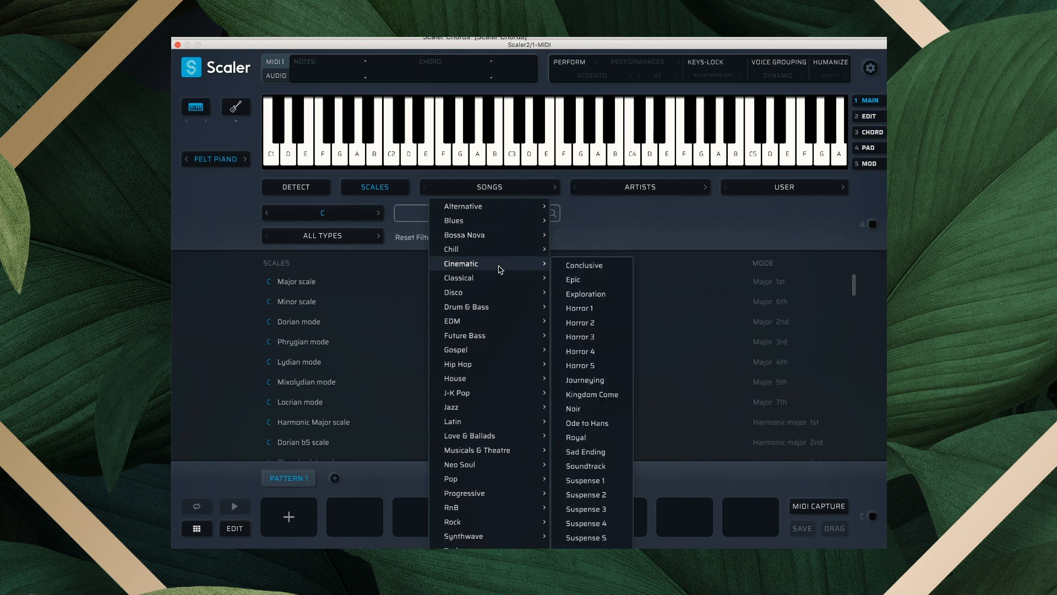
# Browse the artist chord-set list and close it without choosing one.
pyautogui.moveTo(497, 284)
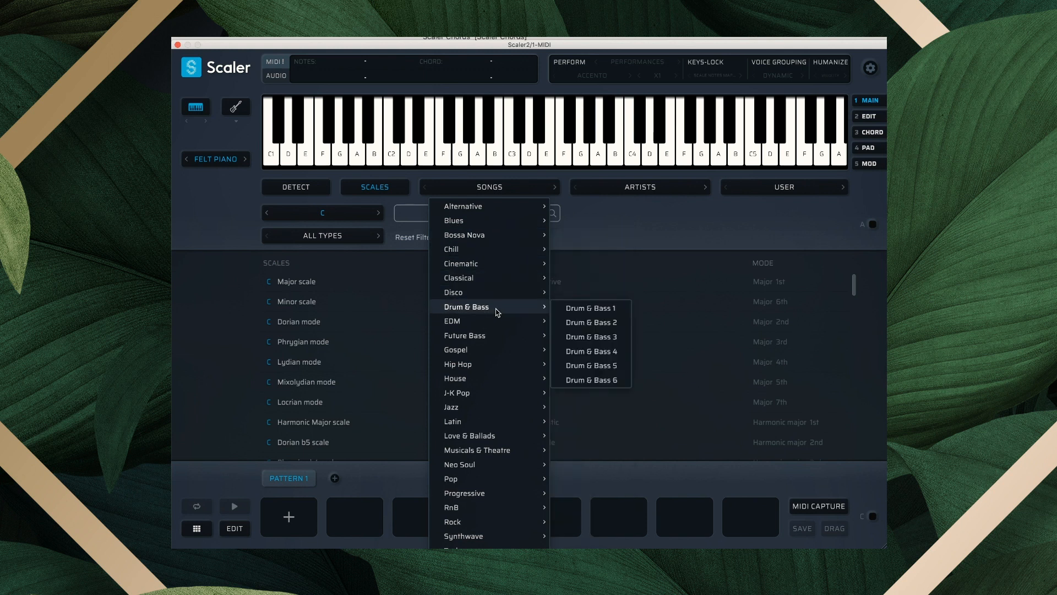
pyautogui.click(594, 232)
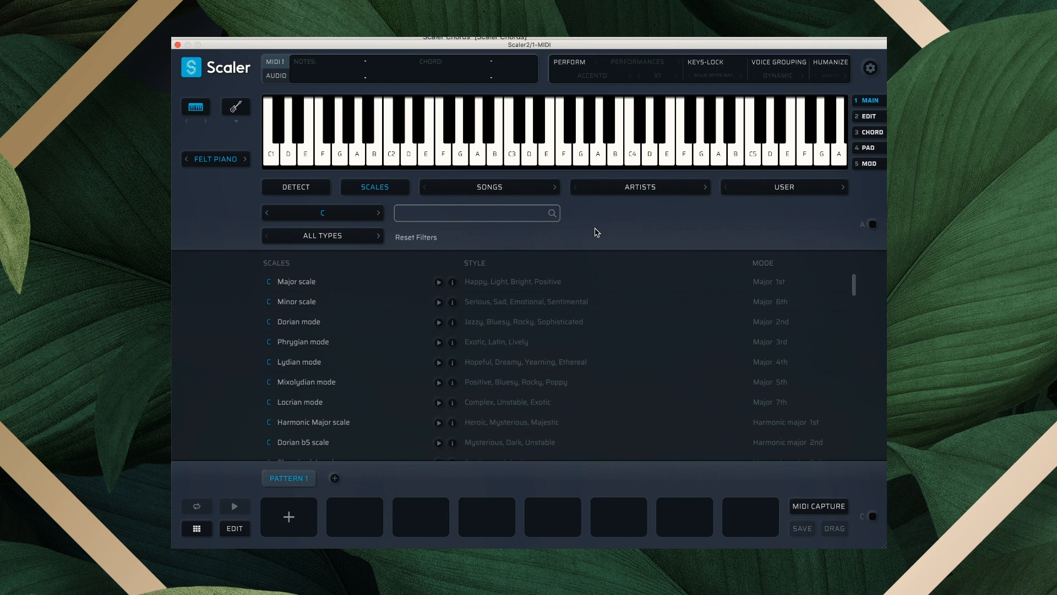
pyautogui.click(620, 193)
pyautogui.moveTo(635, 115)
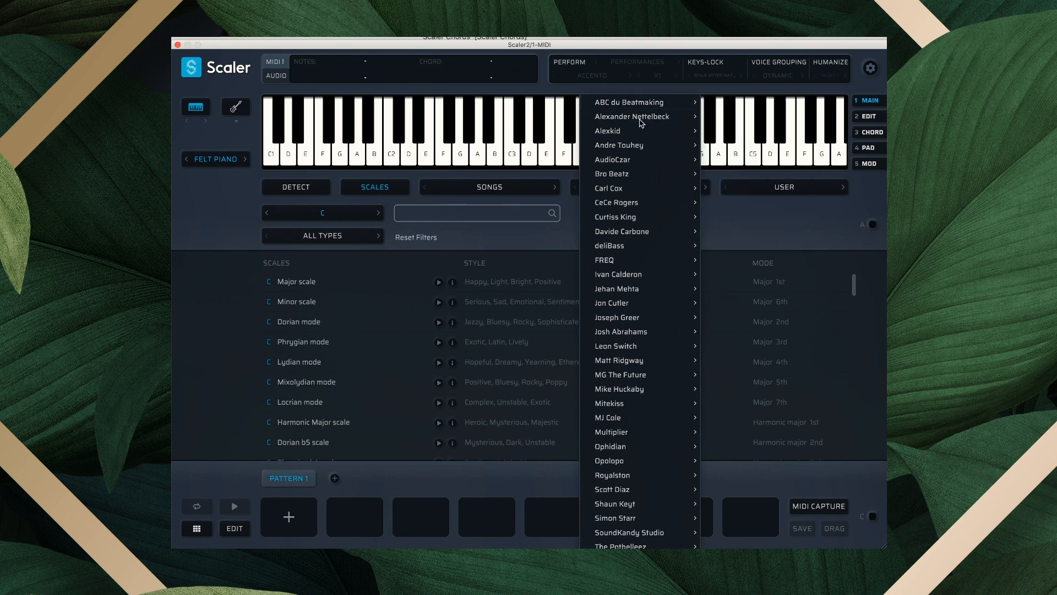
pyautogui.moveTo(634, 136)
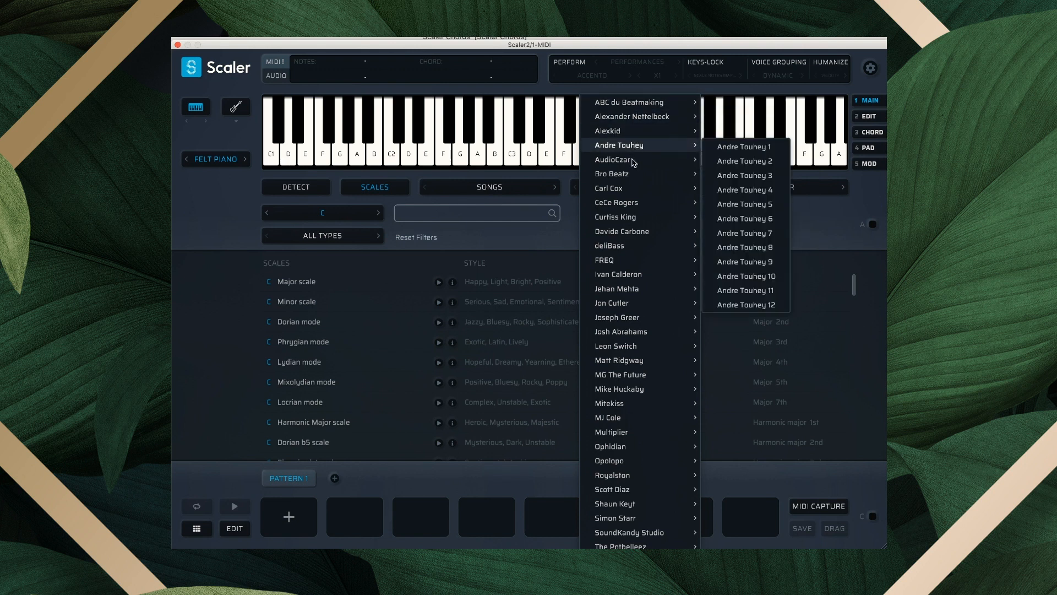
pyautogui.moveTo(633, 181)
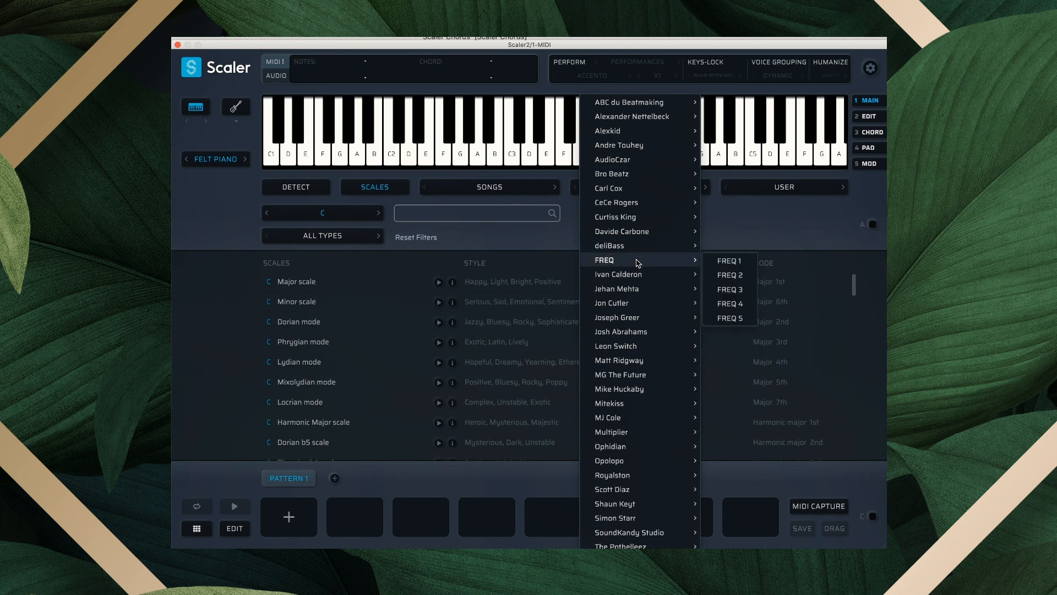
pyautogui.click(544, 243)
# Load the Disco 1 chord set from the Disco song genre.
pyautogui.click(497, 189)
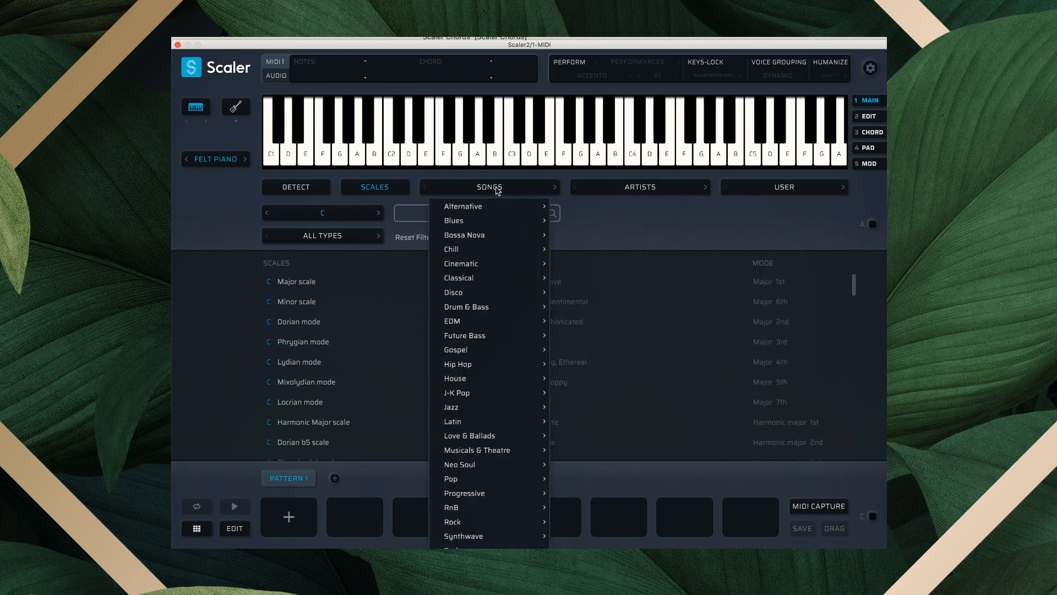
pyautogui.moveTo(487, 293)
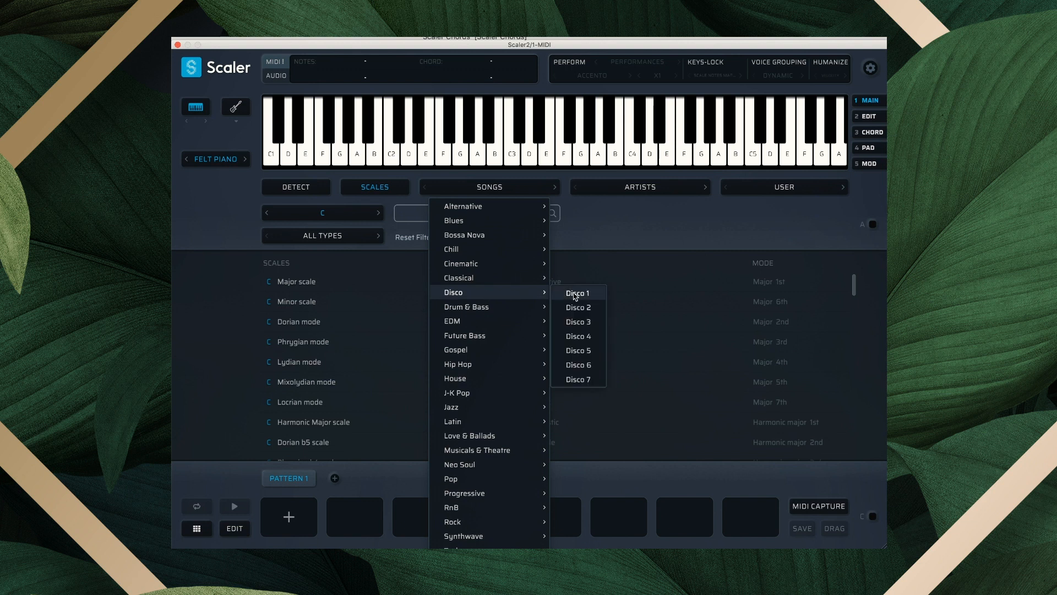
pyautogui.click(575, 293)
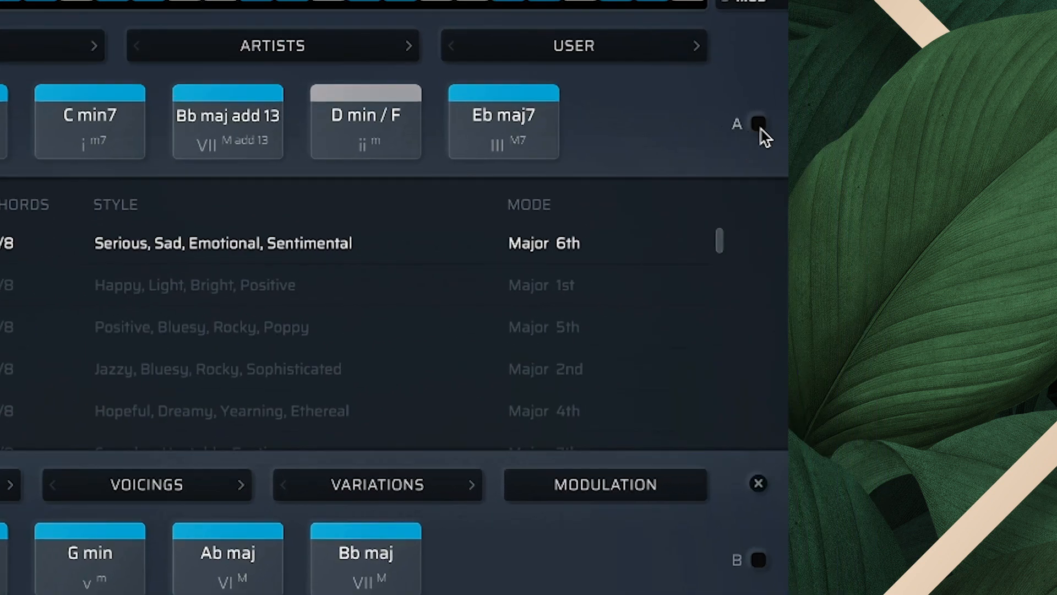
# Bind the Disco 1 chord row to MIDI and audition the chords on C and D.
pyautogui.click(760, 126)
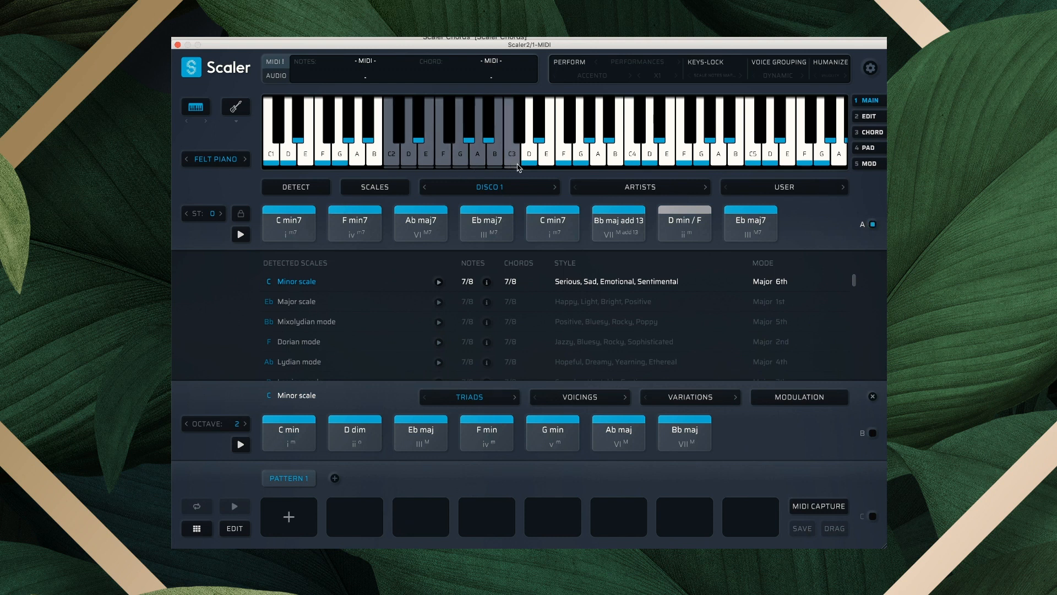
pyautogui.click(392, 159)
pyautogui.click(392, 159)
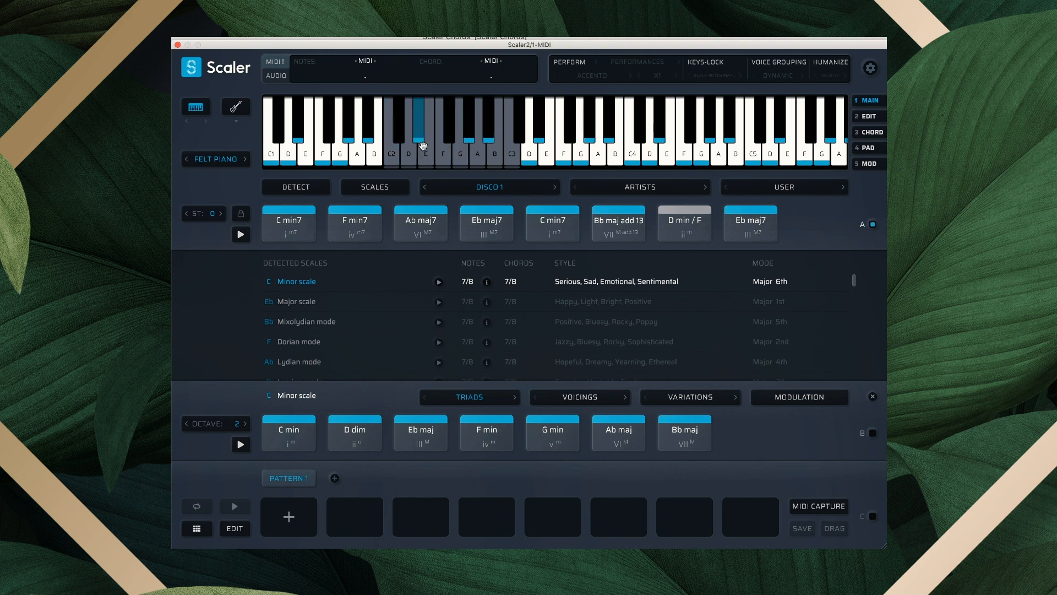
pyautogui.click(410, 155)
pyautogui.click(410, 156)
# Drag C min7, F min7, Ab maj7, Ab maj7, C min7, F min7, Ab maj7 into Pattern 1.
pyautogui.click(290, 225)
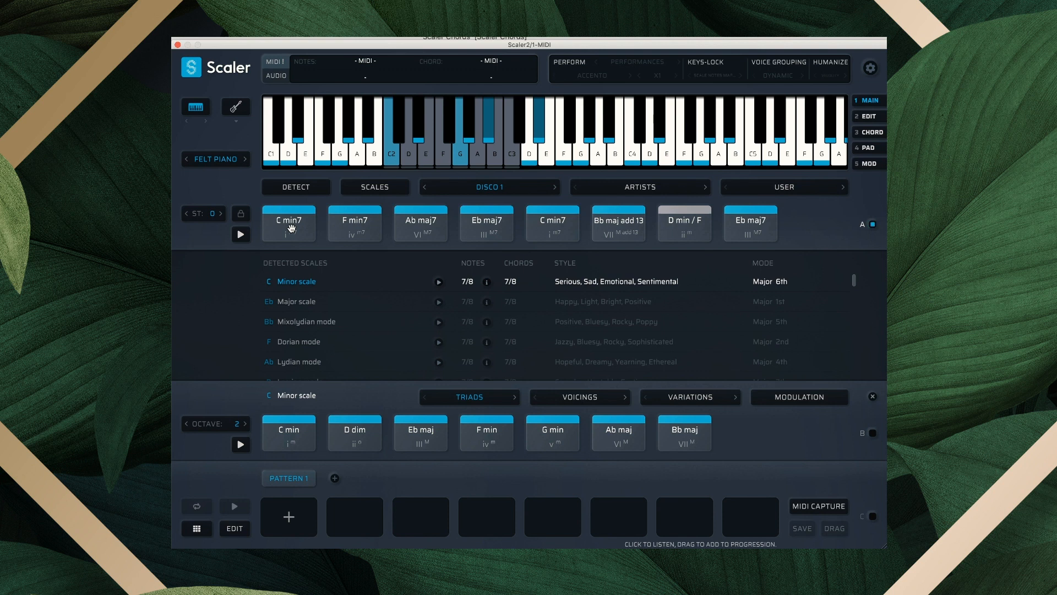
pyautogui.click(291, 228)
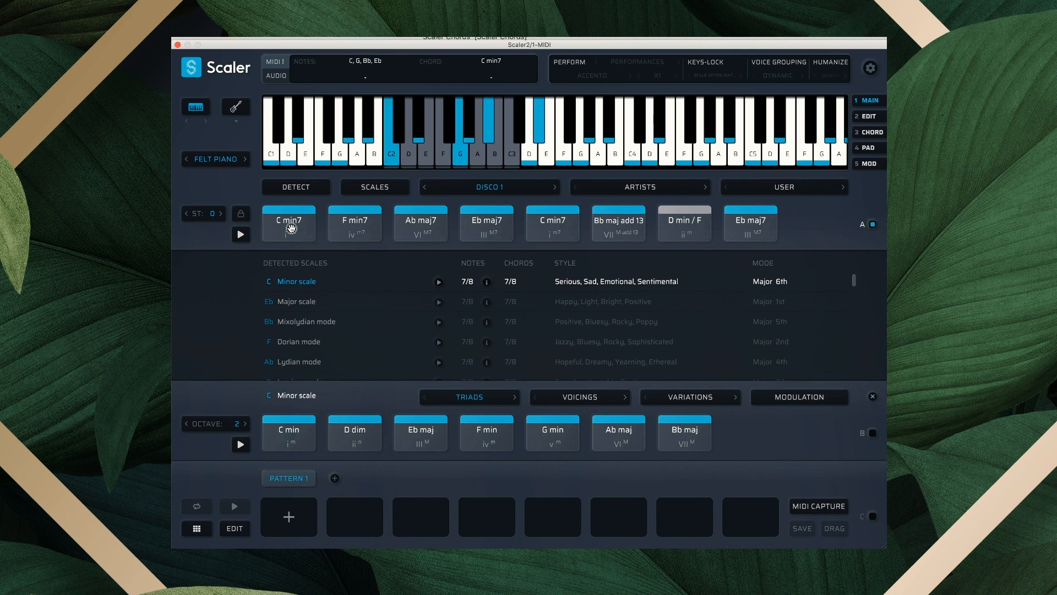
pyautogui.moveTo(291, 228); pyautogui.dragTo(287, 519)
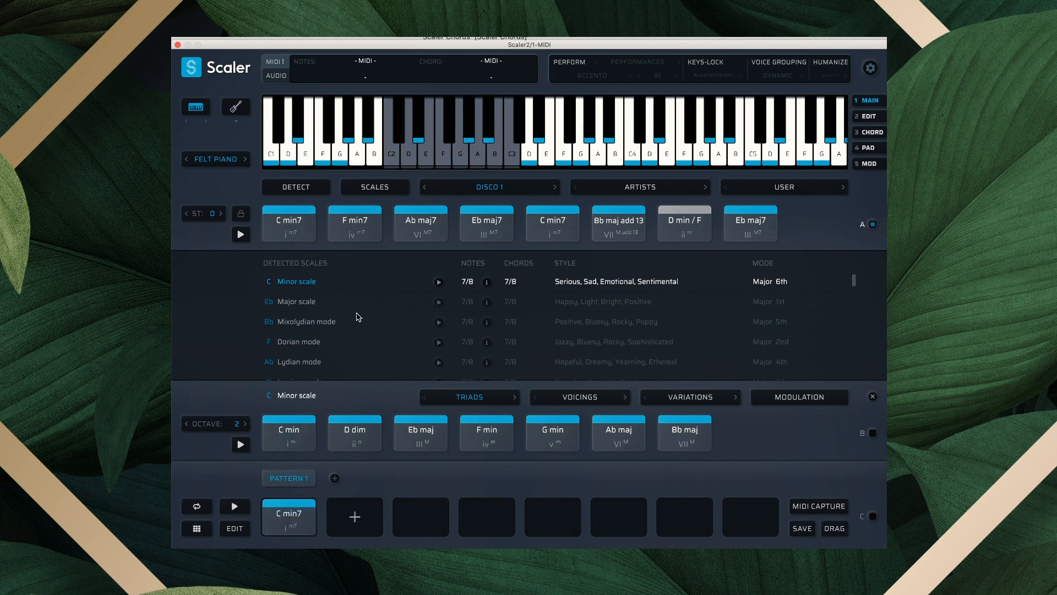
pyautogui.click(355, 228)
pyautogui.moveTo(355, 229); pyautogui.dragTo(360, 500)
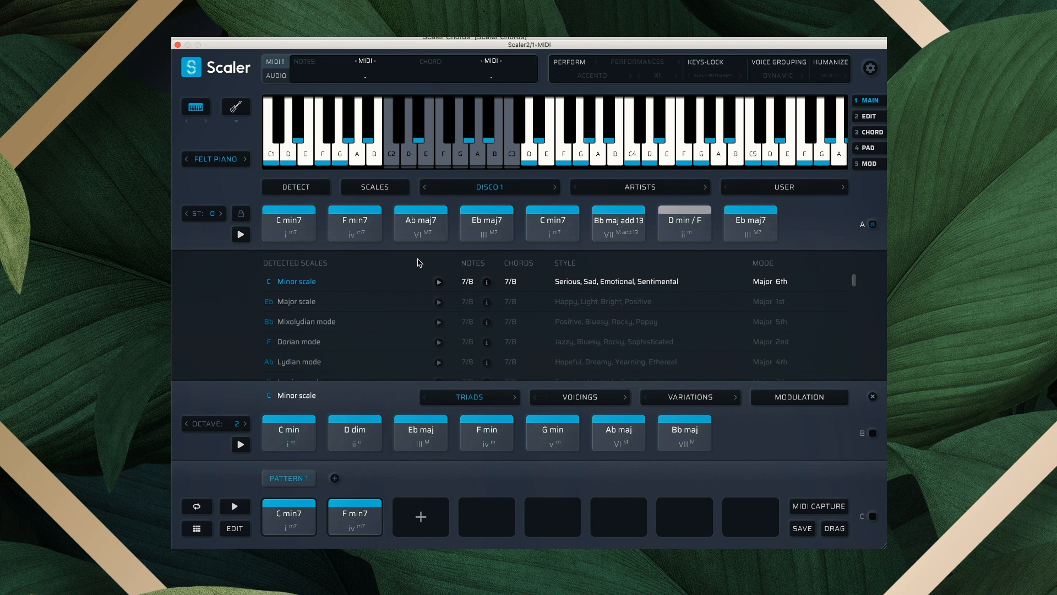
pyautogui.click(419, 223)
pyautogui.moveTo(418, 223); pyautogui.dragTo(421, 504)
pyautogui.moveTo(428, 228); pyautogui.dragTo(474, 505)
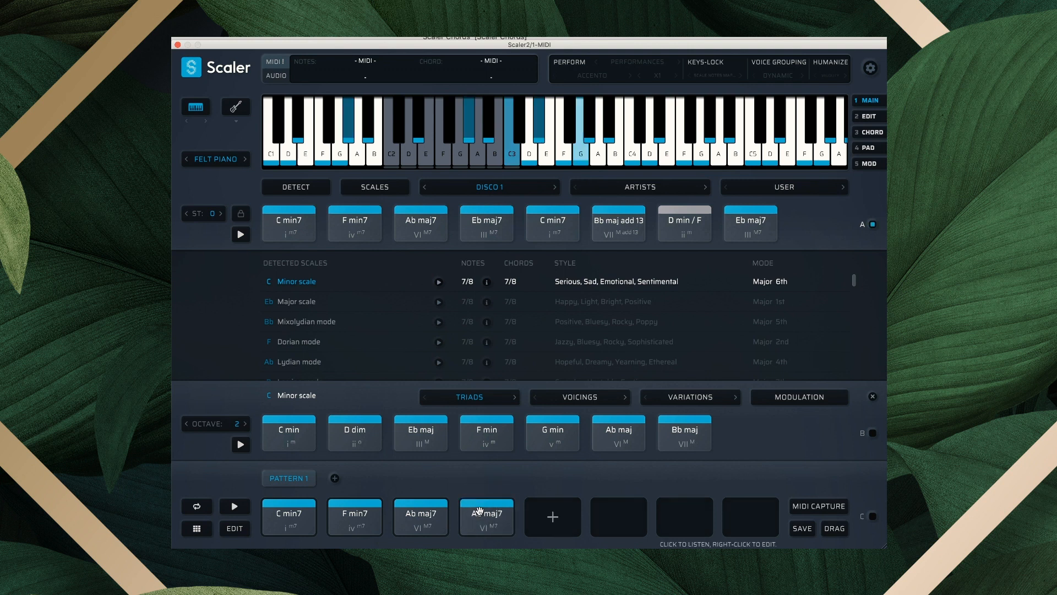
pyautogui.moveTo(289, 223); pyautogui.dragTo(551, 515)
pyautogui.moveTo(355, 223); pyautogui.dragTo(628, 513)
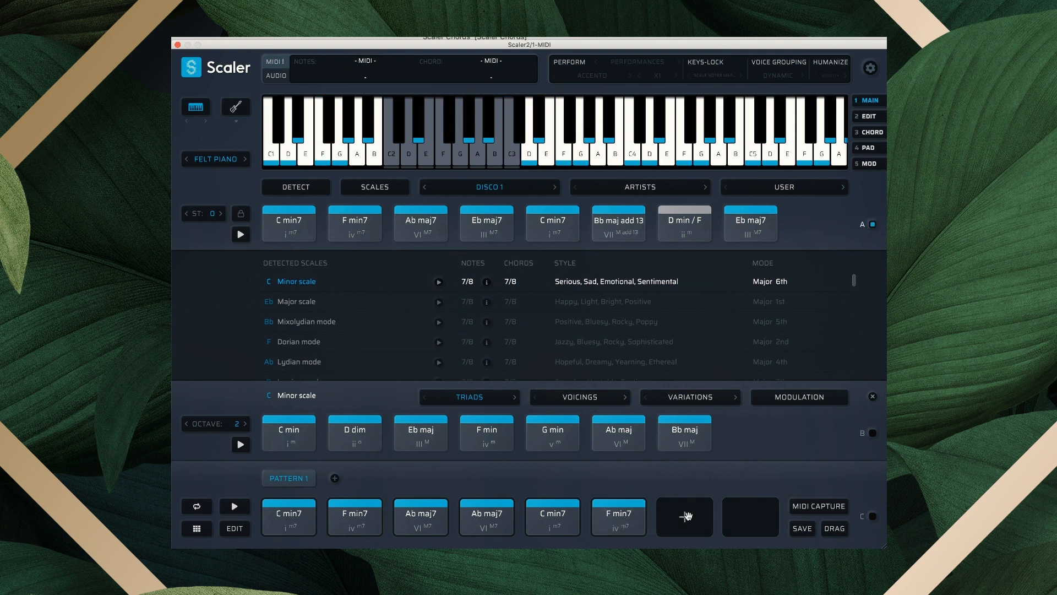
pyautogui.moveTo(415, 221); pyautogui.dragTo(684, 509)
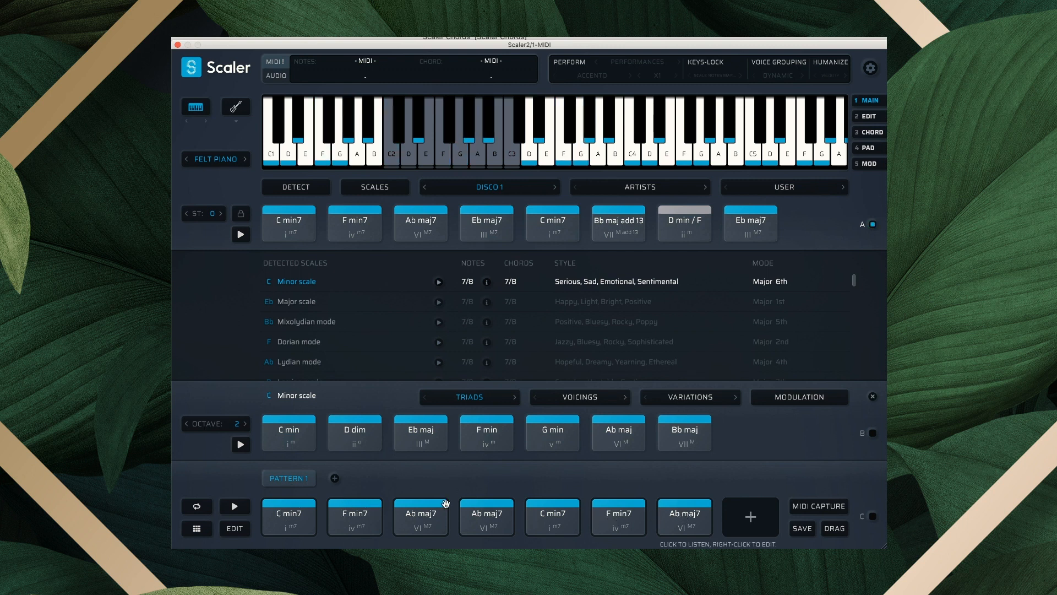
# Open Pattern 1's edit page and expand the timing, performance and voicing panels.
pyautogui.click(874, 120)
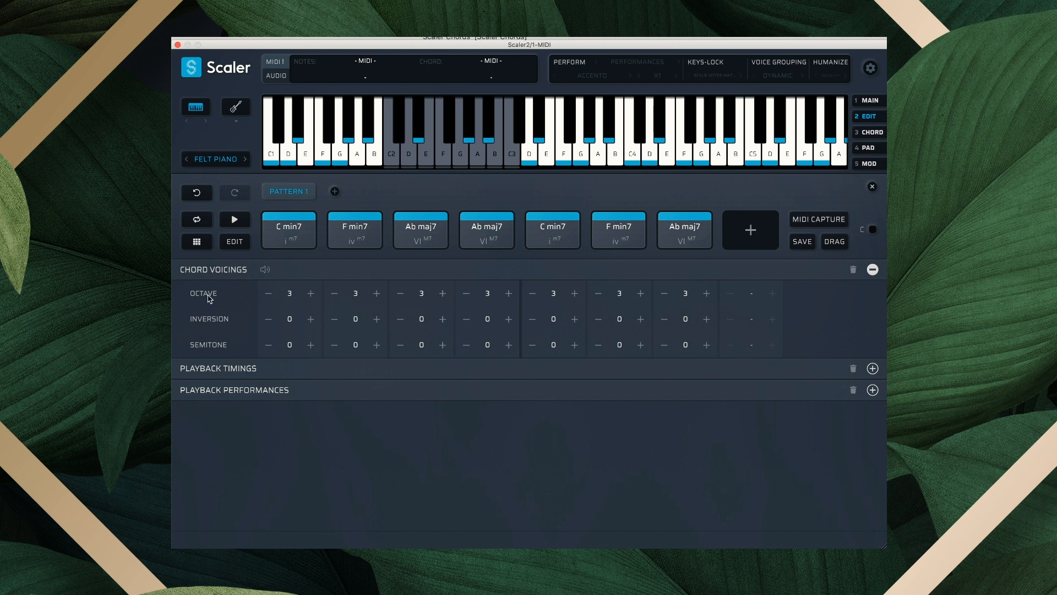
pyautogui.click(238, 367)
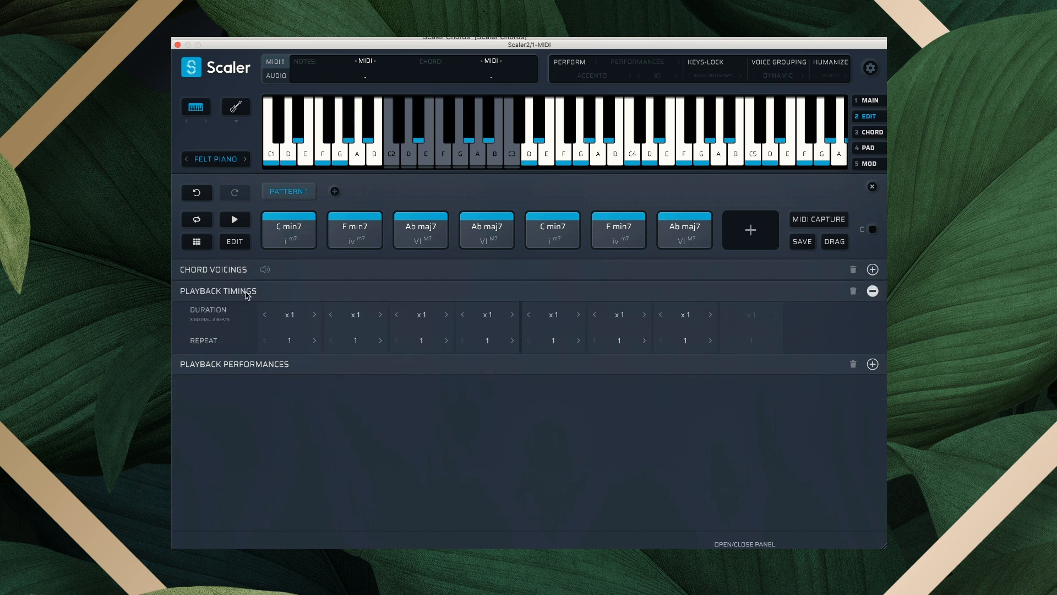
pyautogui.click(221, 366)
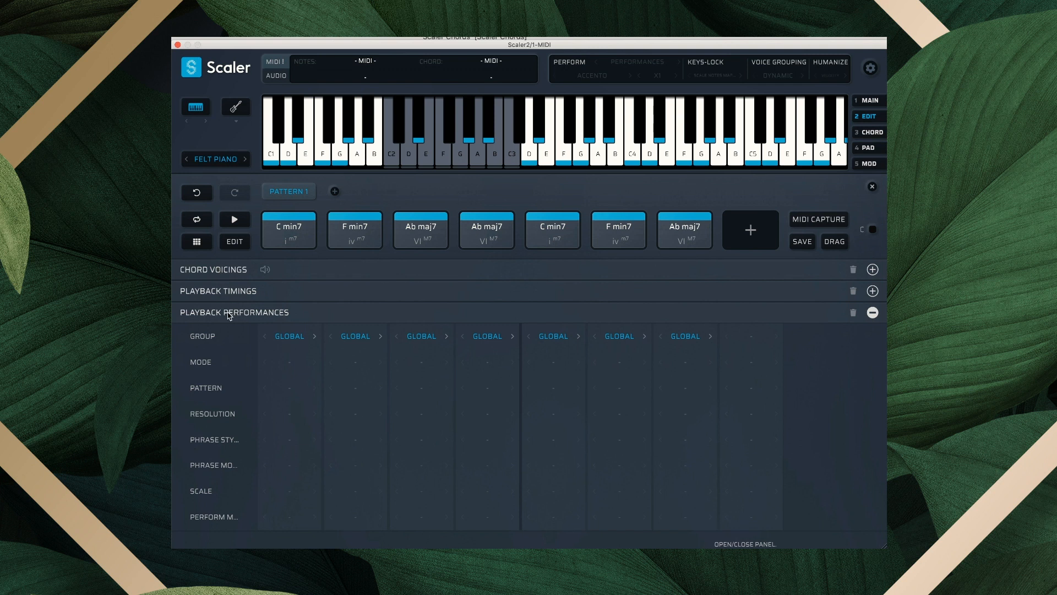
pyautogui.click(217, 270)
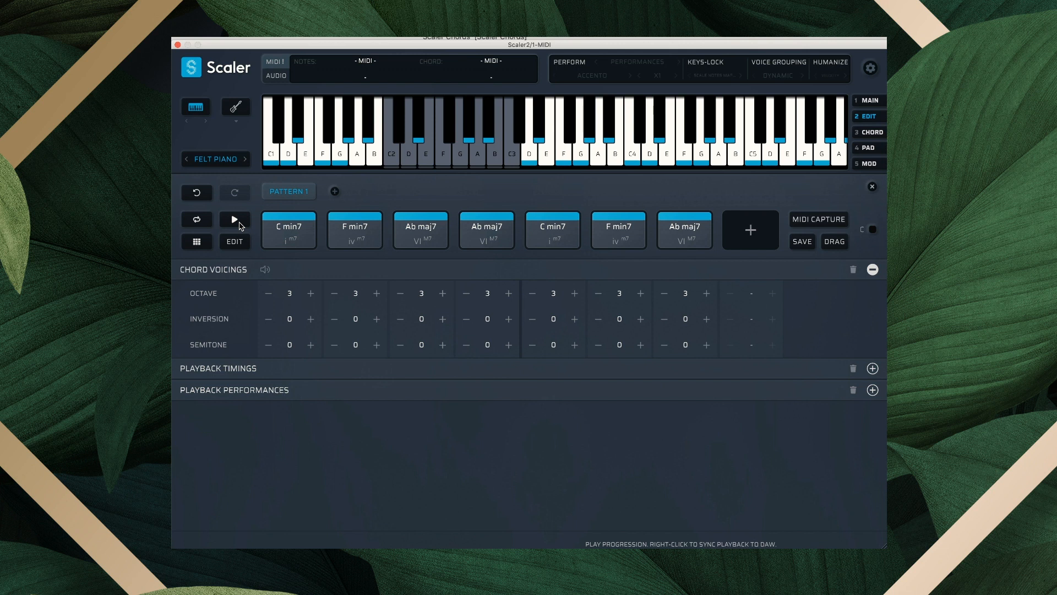
# Turn on looped playback, then play and stop the progression.
pyautogui.click(197, 221)
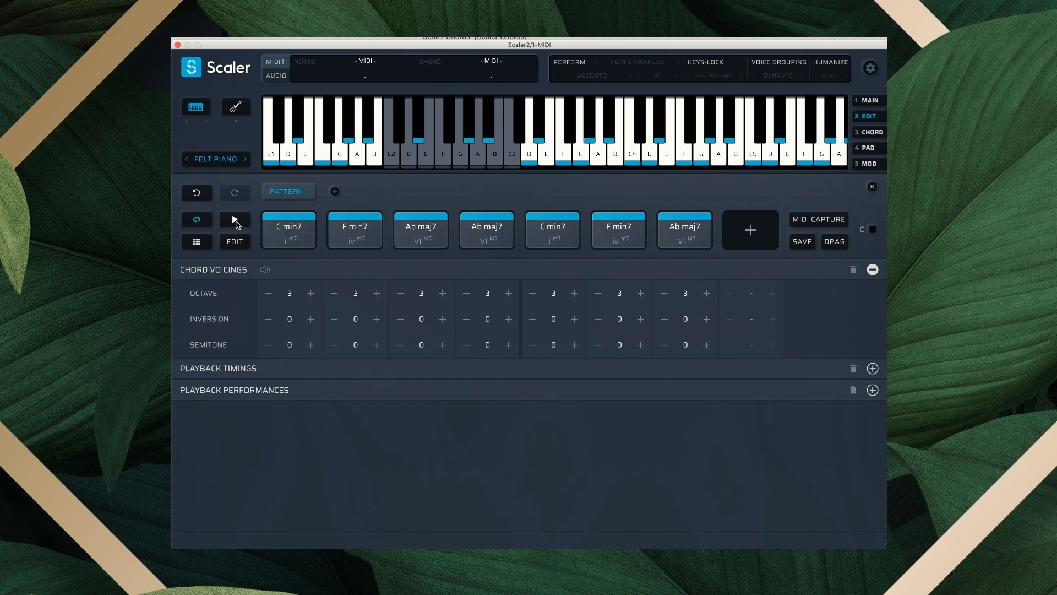
pyautogui.click(236, 221)
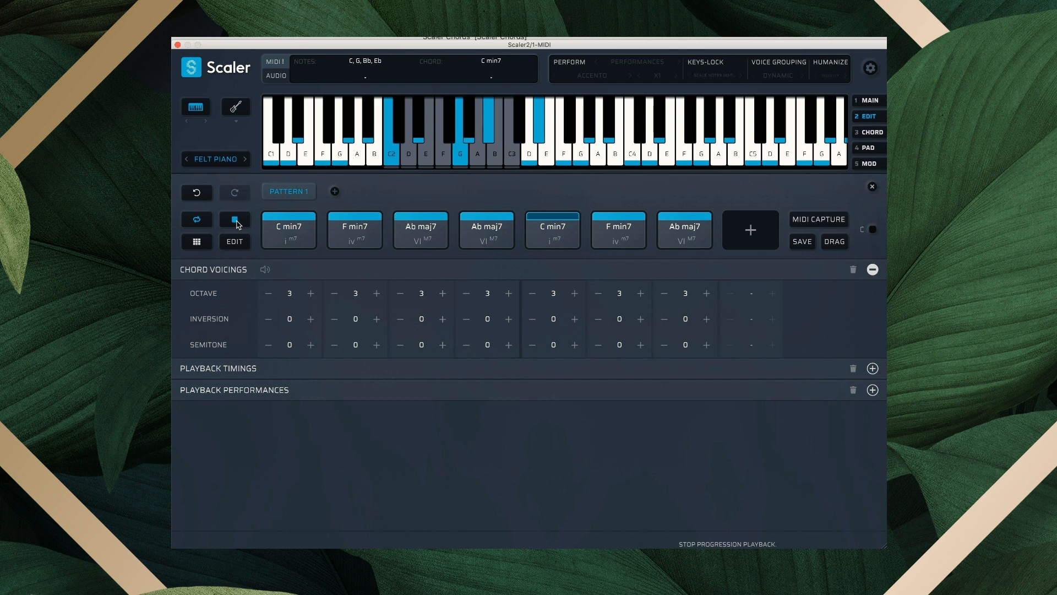
pyautogui.click(236, 221)
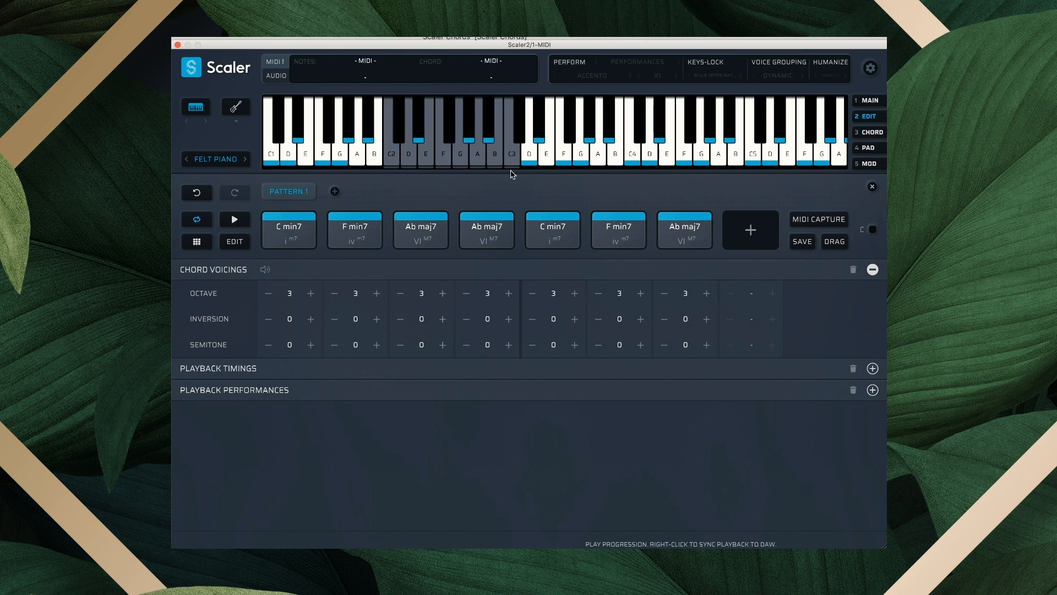
# Set Chord Duration to 4 beats in Settings and play the longer-chord progression.
pyautogui.click(869, 70)
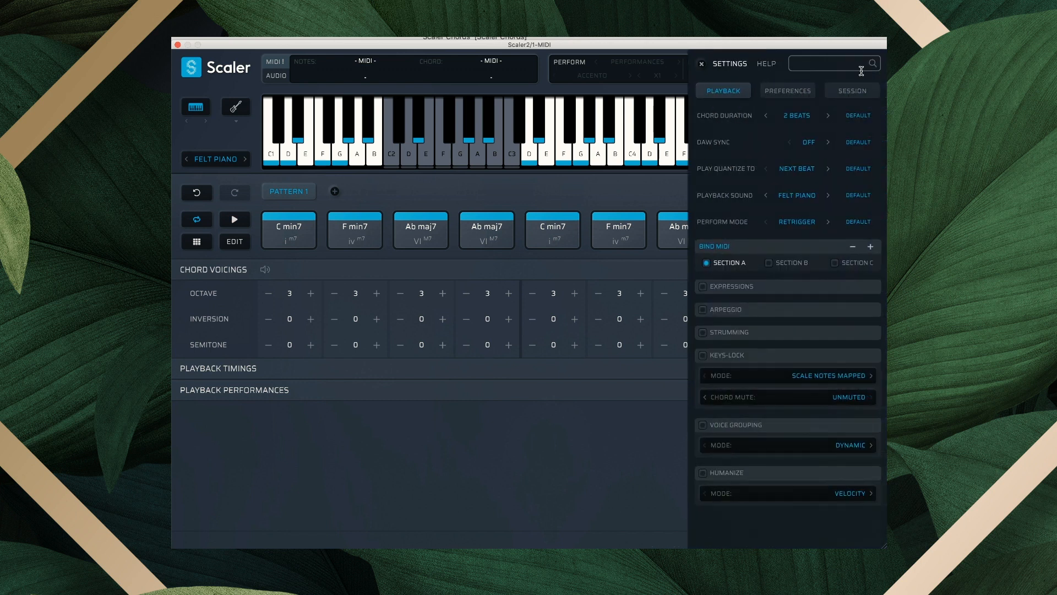
pyautogui.click(828, 116)
pyautogui.click(703, 65)
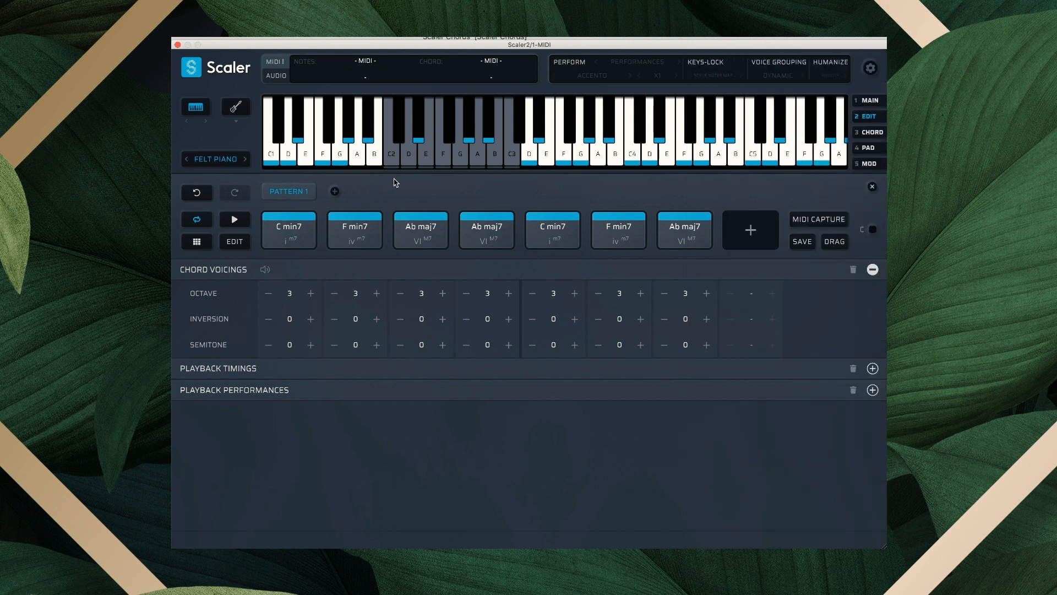
pyautogui.click(233, 220)
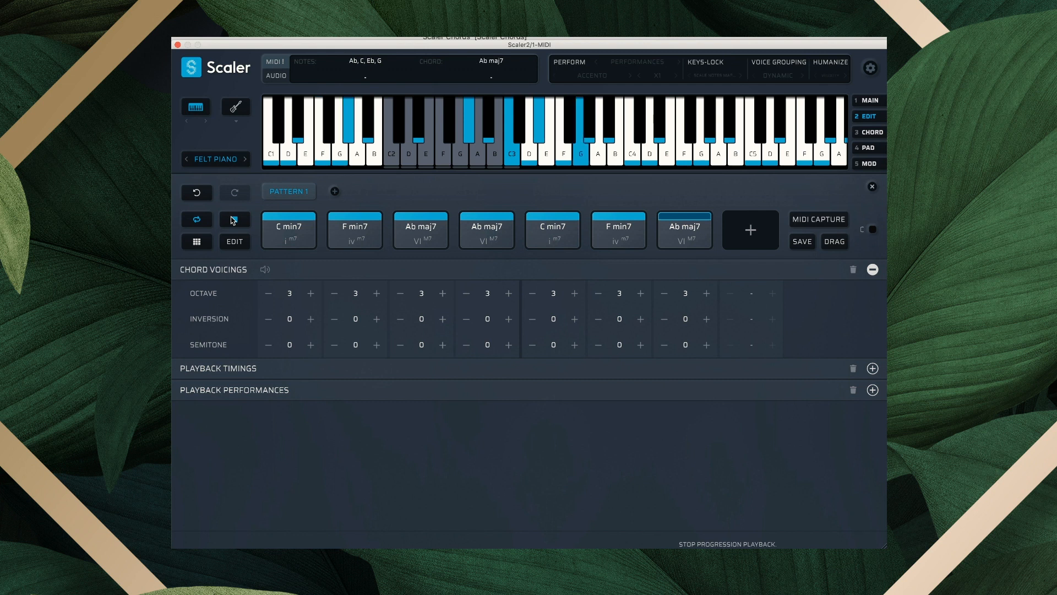
pyautogui.click(232, 220)
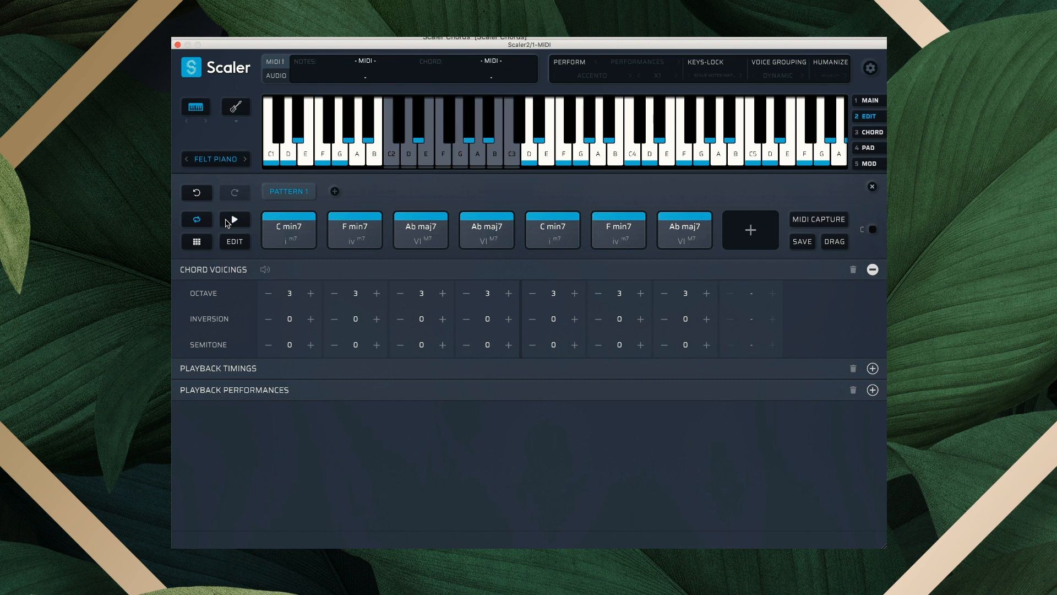
pyautogui.click(686, 234)
# Lengthen the seventh chord, Ab maj7, to x 2 in Playback Timings and play the progression.
pyautogui.click(225, 370)
pyautogui.click(711, 316)
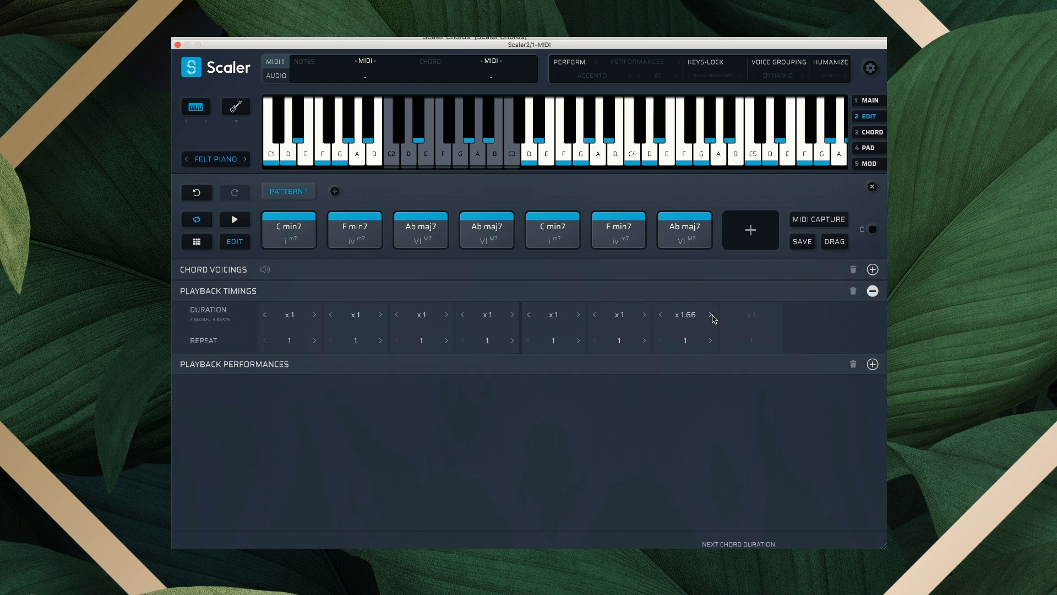
pyautogui.click(711, 316)
pyautogui.click(237, 223)
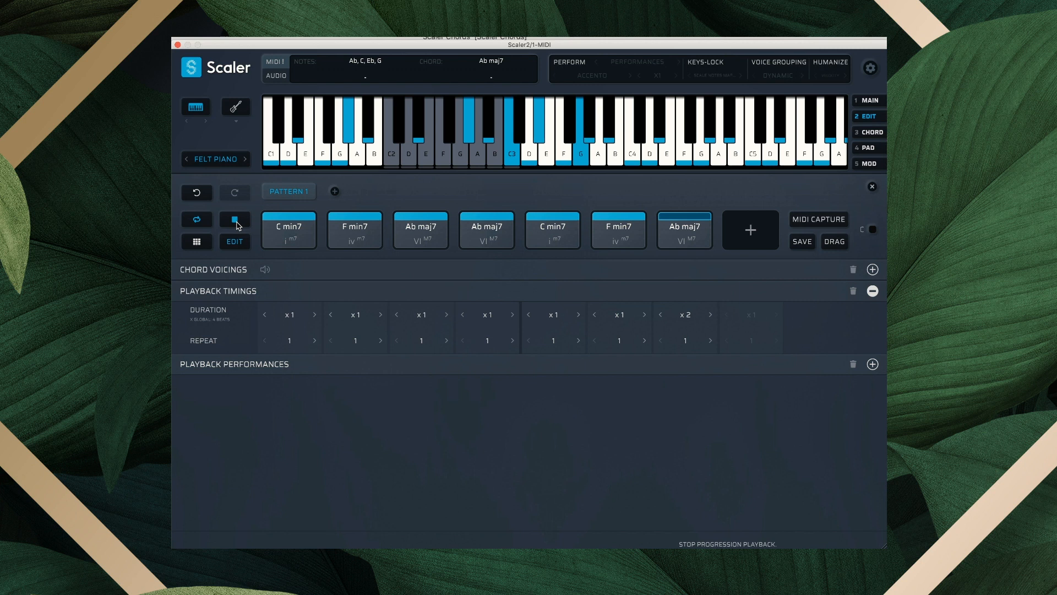
pyautogui.click(235, 220)
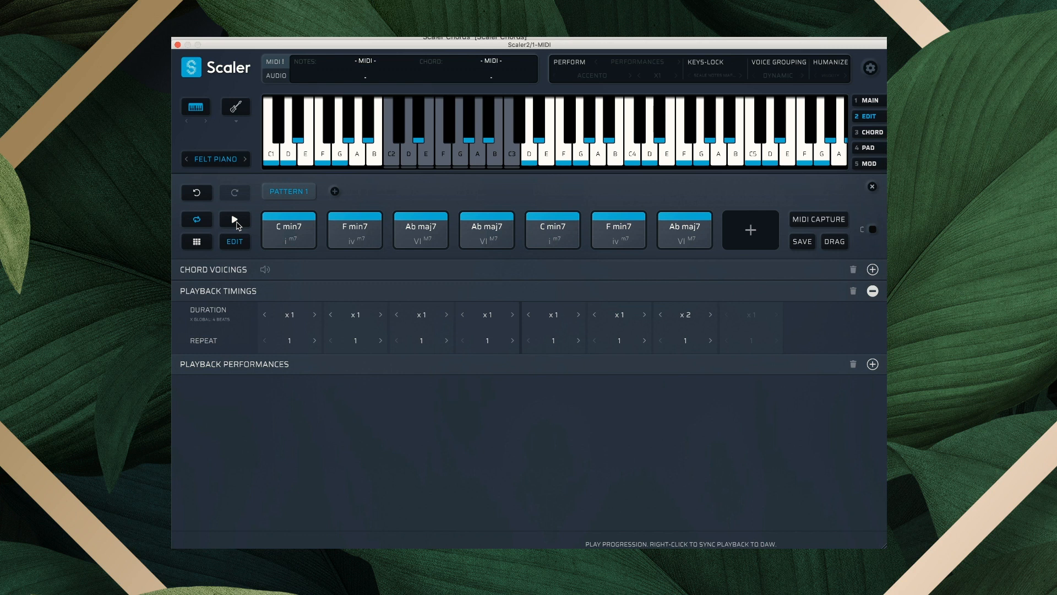
pyautogui.click(218, 272)
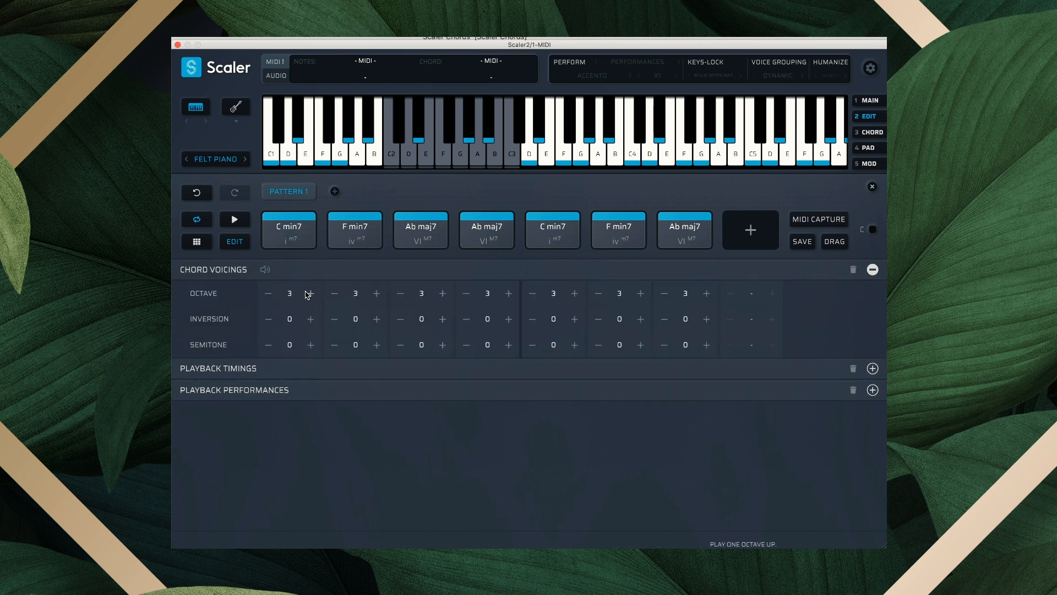
# Audition the chords and lower the fifth chord, C min7, by one octave.
pyautogui.click(427, 237)
pyautogui.click(494, 236)
pyautogui.click(351, 232)
pyautogui.click(536, 242)
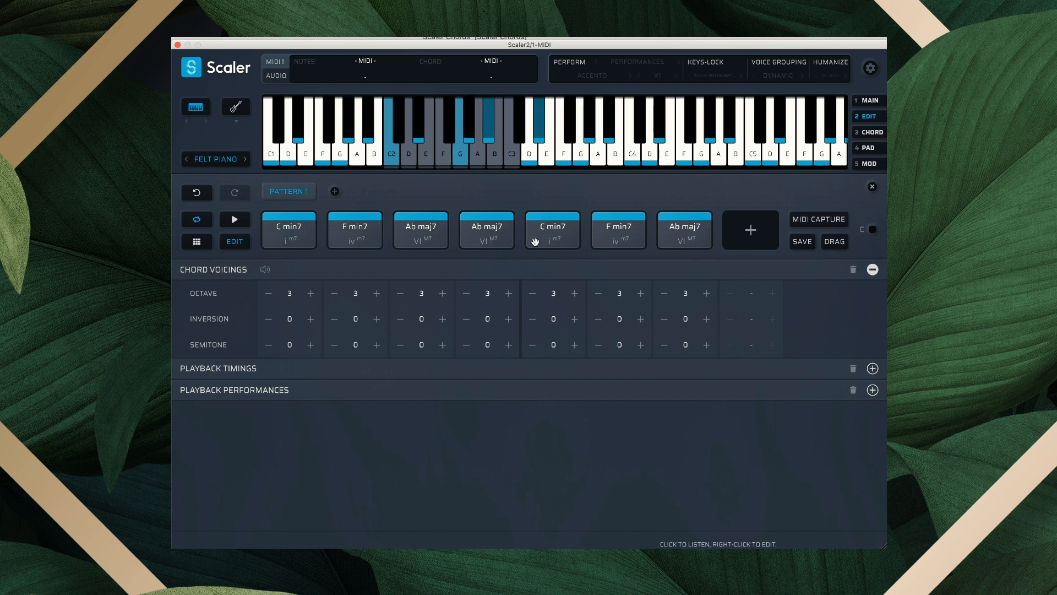
pyautogui.click(532, 293)
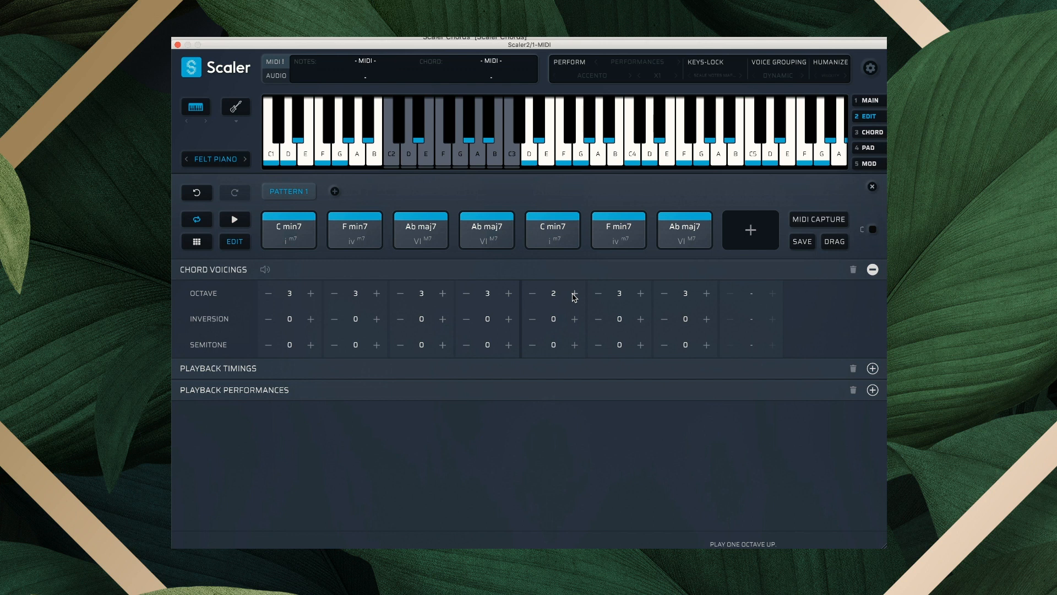
# Set the F min7 inversion to 1 and the Ab maj7 inversion to 2, then play it.
pyautogui.click(623, 238)
pyautogui.click(640, 319)
pyautogui.click(707, 319)
pyautogui.click(707, 319)
pyautogui.click(234, 221)
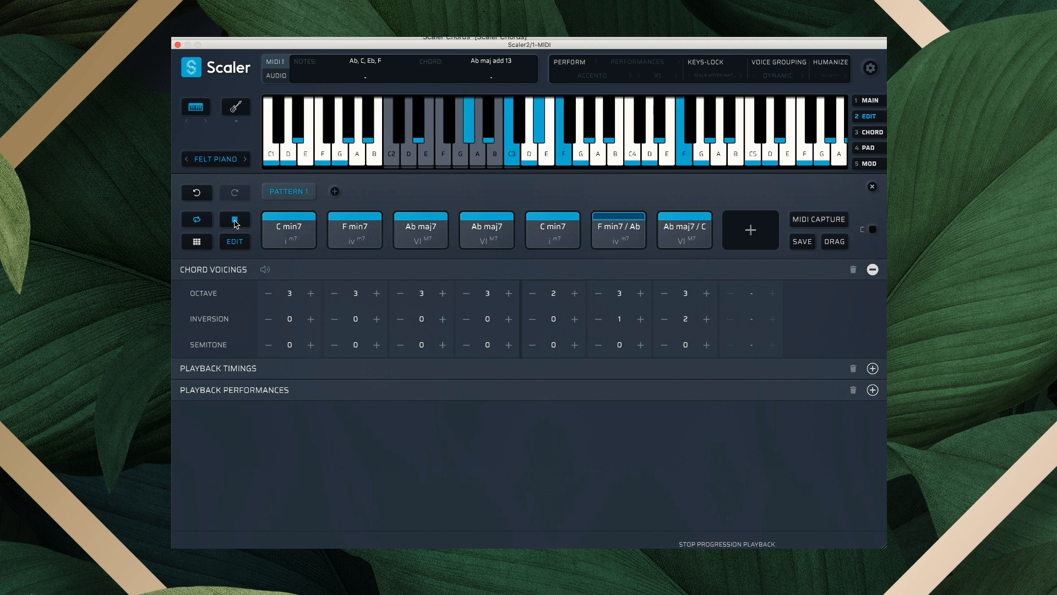
pyautogui.click(234, 221)
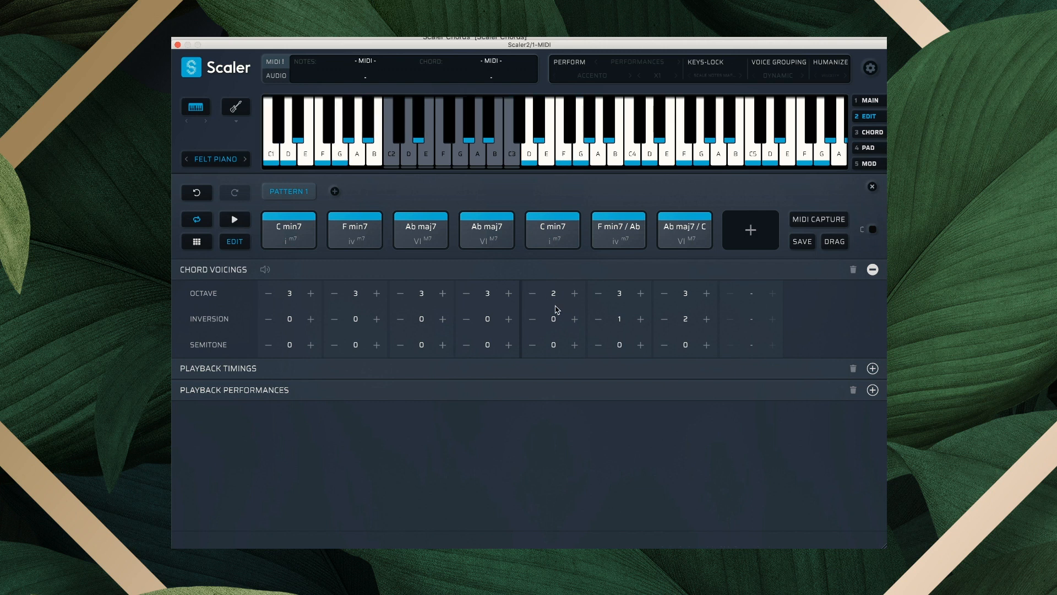
# Raise the fifth chord, C min7, to octave 4 and replay the progression.
pyautogui.click(574, 293)
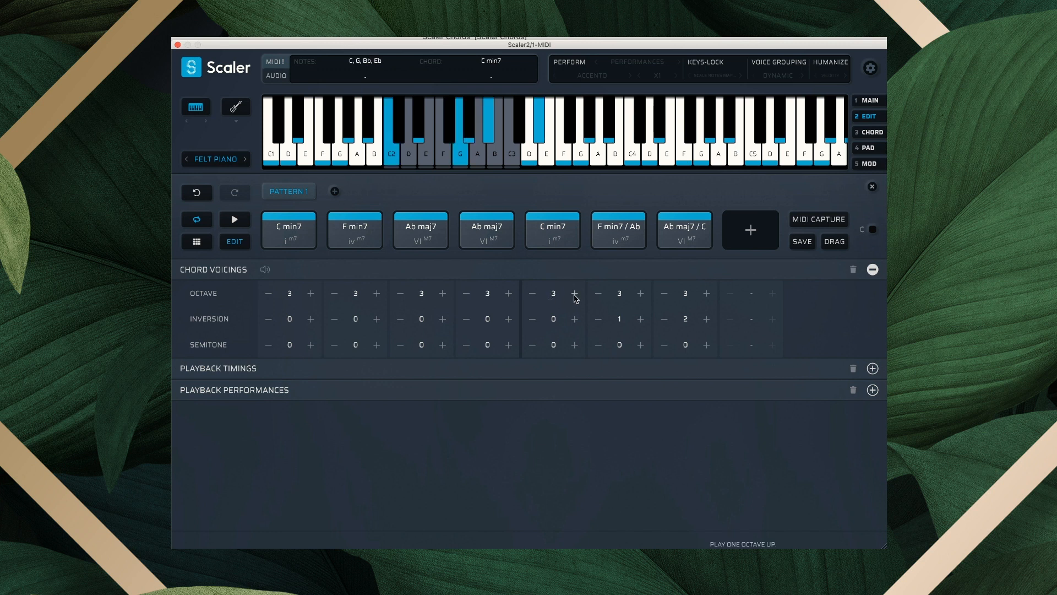
pyautogui.click(574, 293)
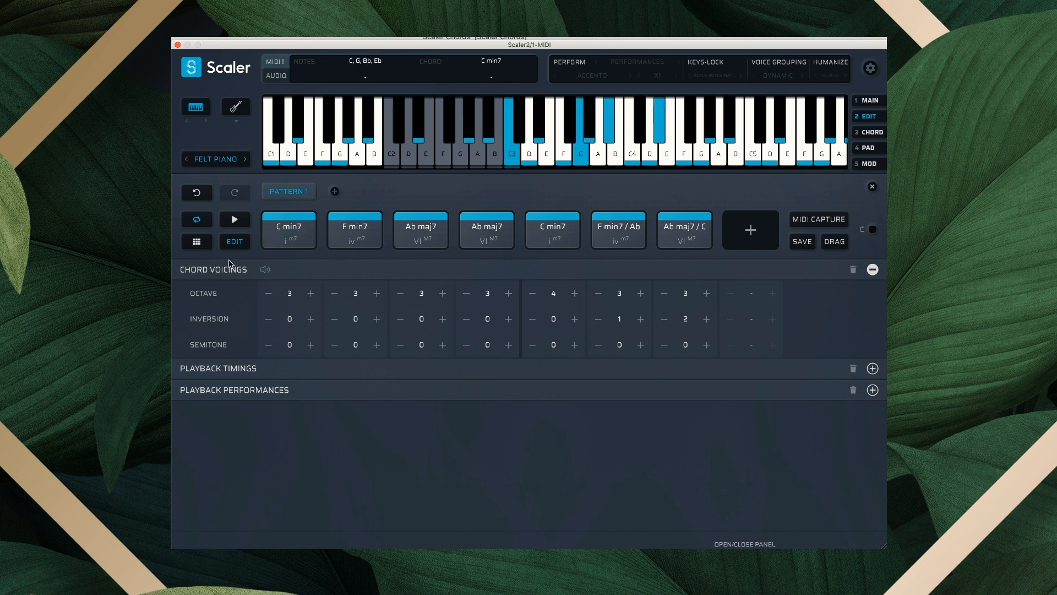
pyautogui.click(236, 221)
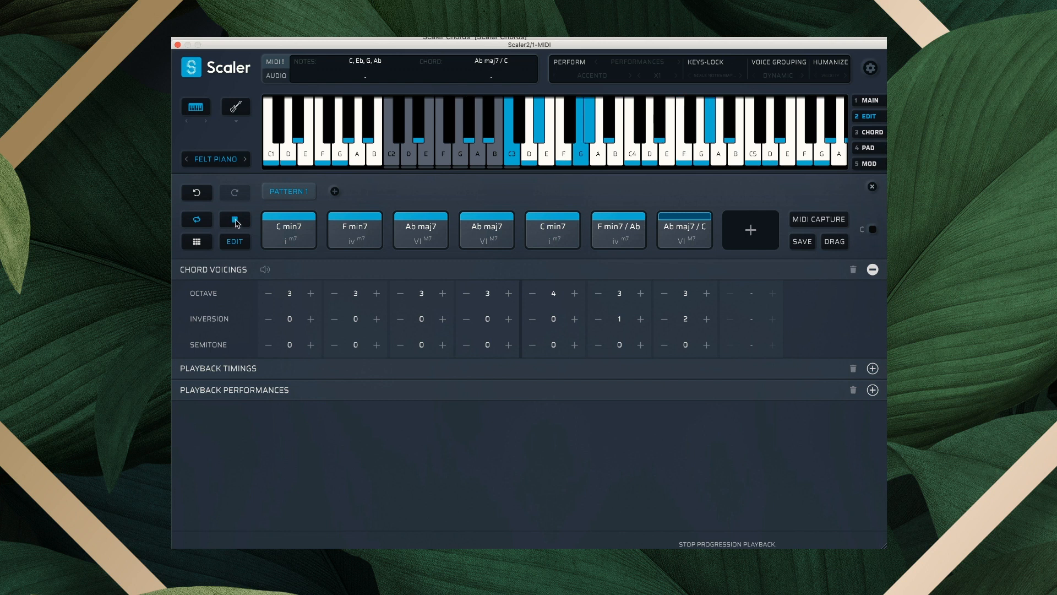
# Stop playback and copy the fourth Ab maj7 pad into the empty eighth slot.
pyautogui.click(235, 220)
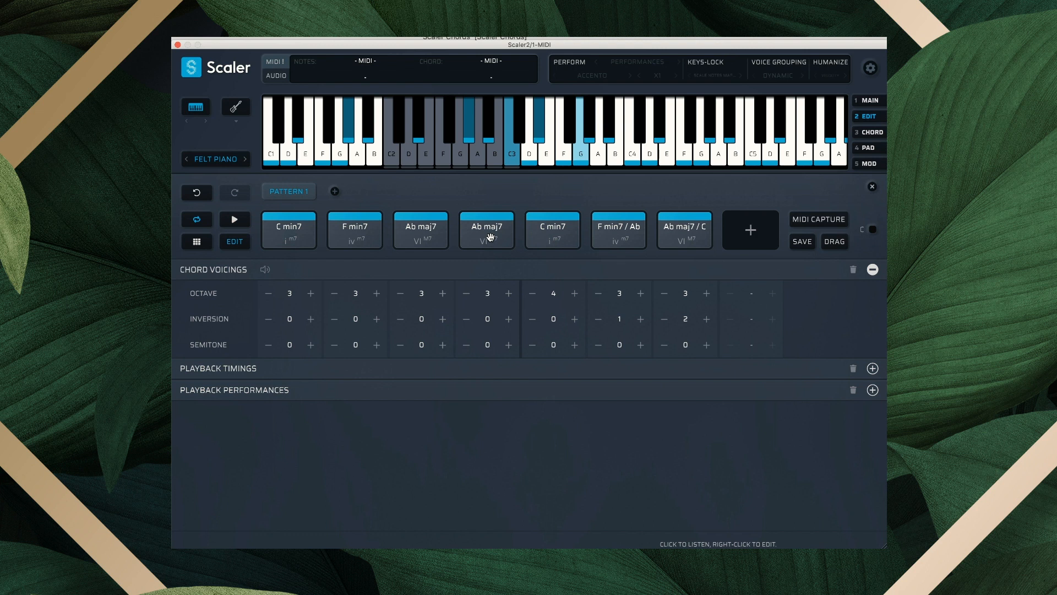
pyautogui.moveTo(490, 236); pyautogui.dragTo(746, 233)
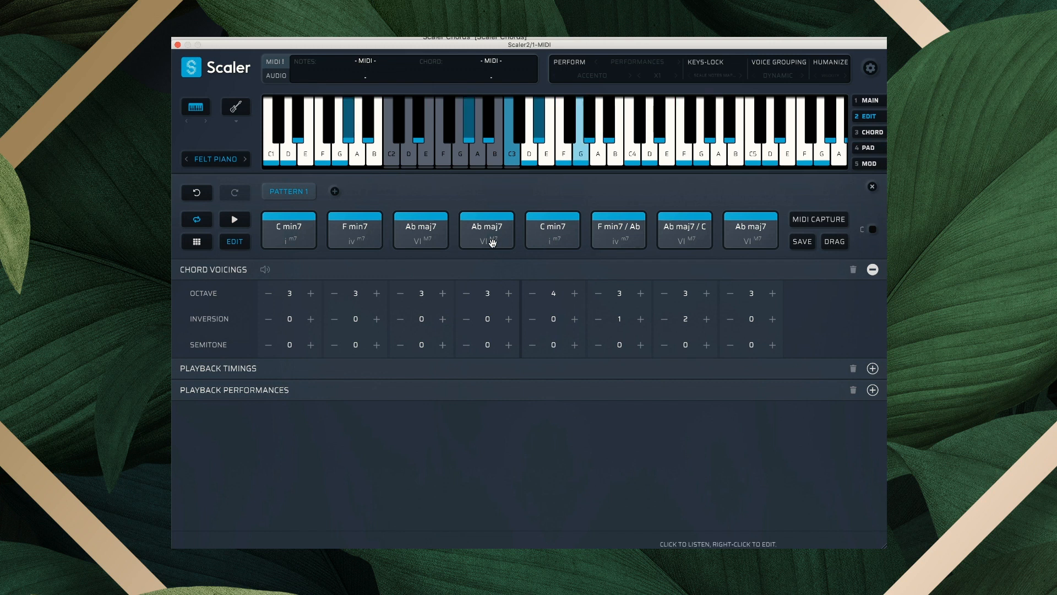
# Shorten the seventh chord back to x 1, then audition and play the eight-chord progression.
pyautogui.click(226, 368)
pyautogui.click(662, 315)
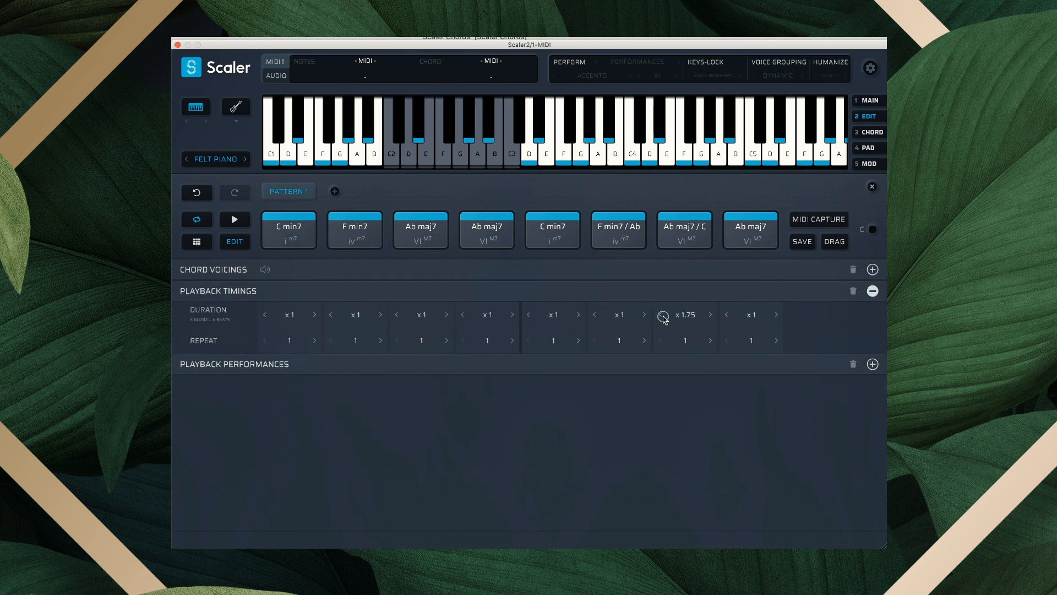
pyautogui.click(662, 315)
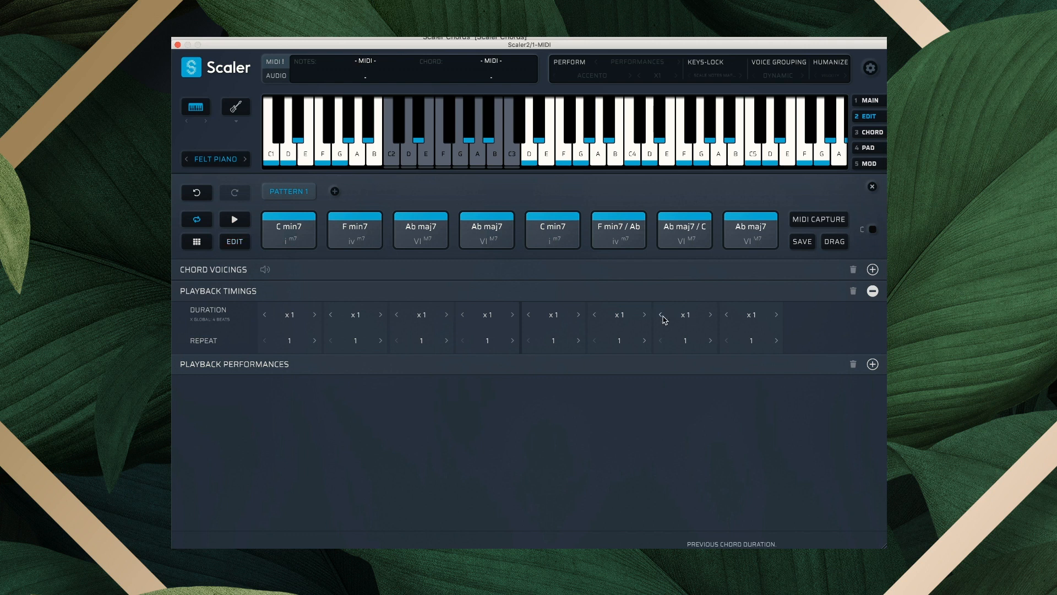
pyautogui.click(695, 243)
pyautogui.click(744, 232)
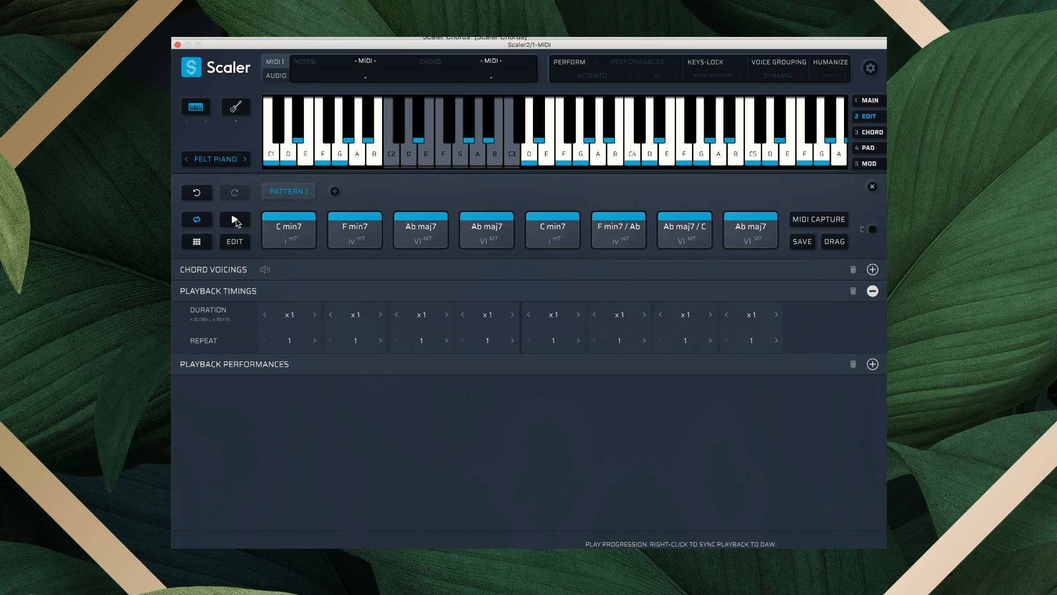
pyautogui.click(236, 220)
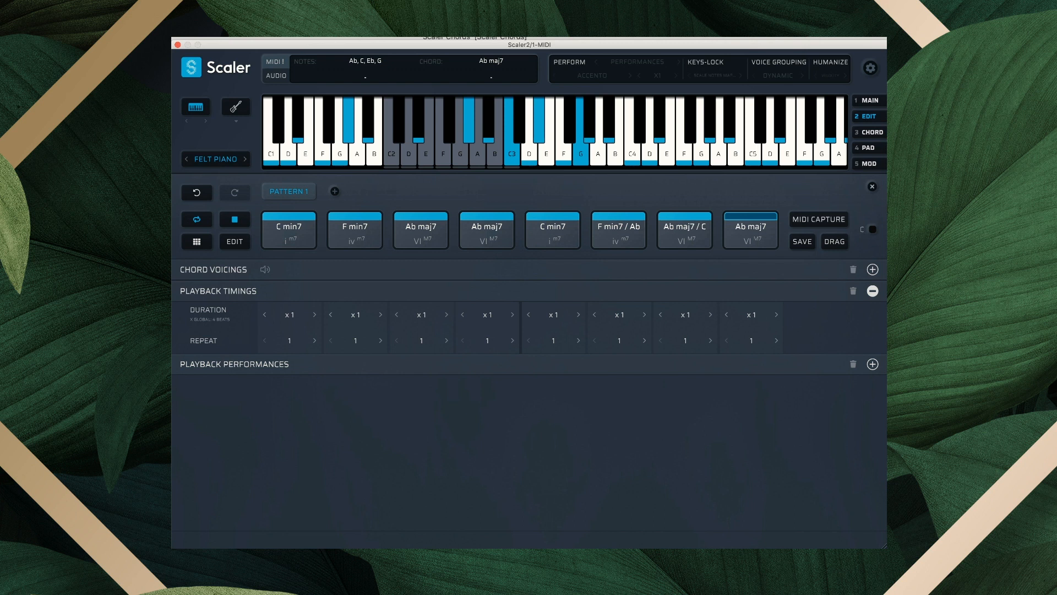
pyautogui.click(233, 220)
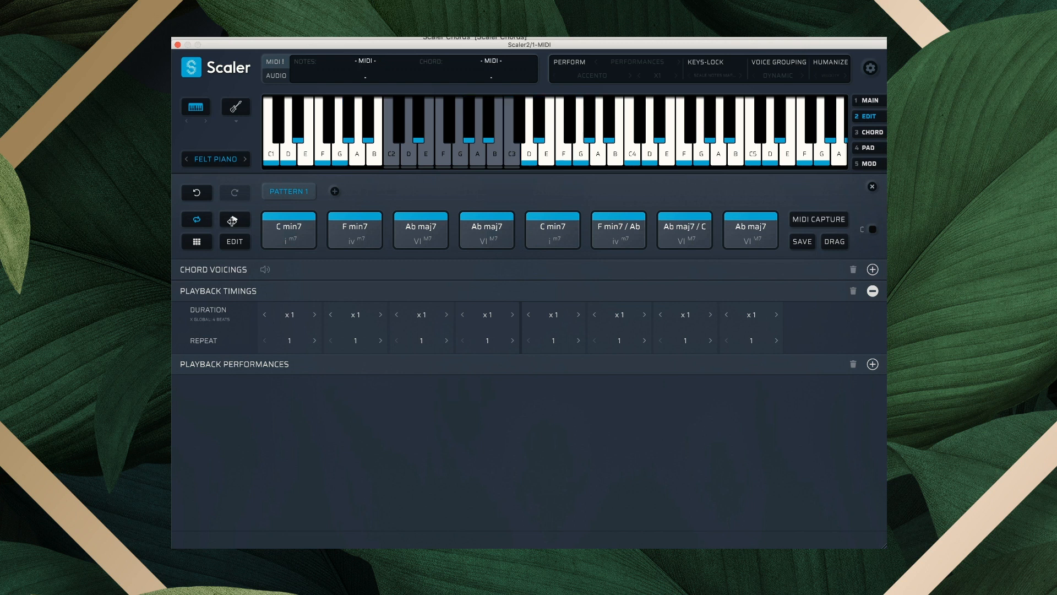
# Assign the first chord to Group 1 in Playback Performances.
pyautogui.click(223, 365)
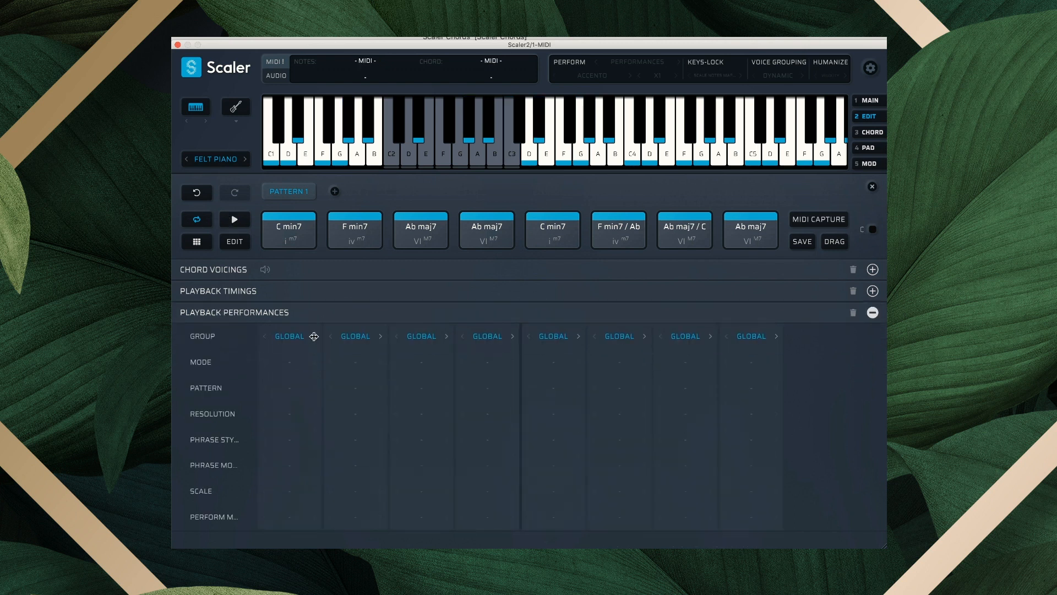
pyautogui.click(297, 336)
pyautogui.click(296, 335)
pyautogui.click(297, 336)
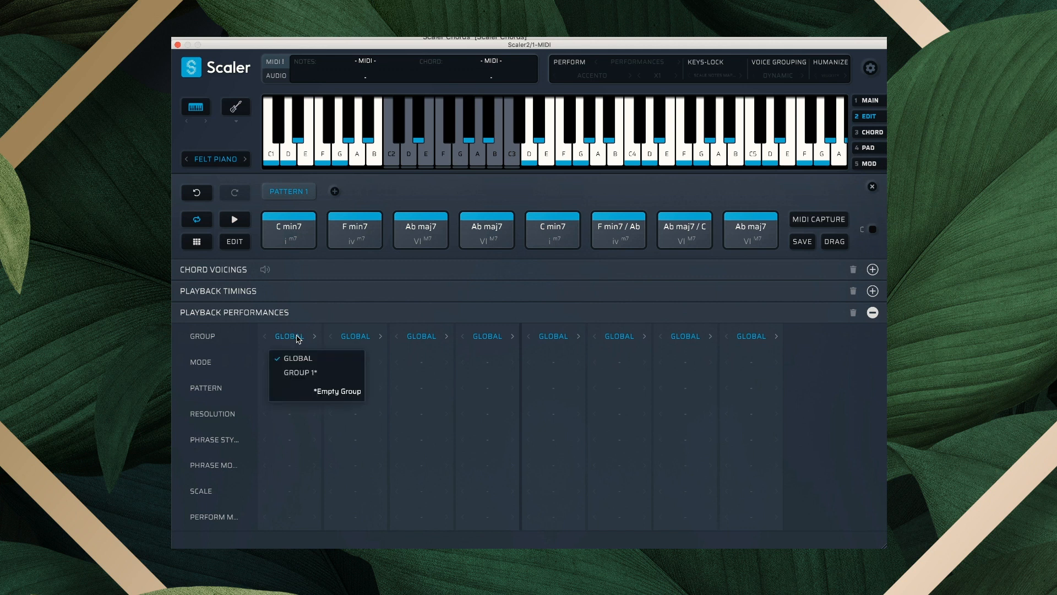
pyautogui.click(225, 344)
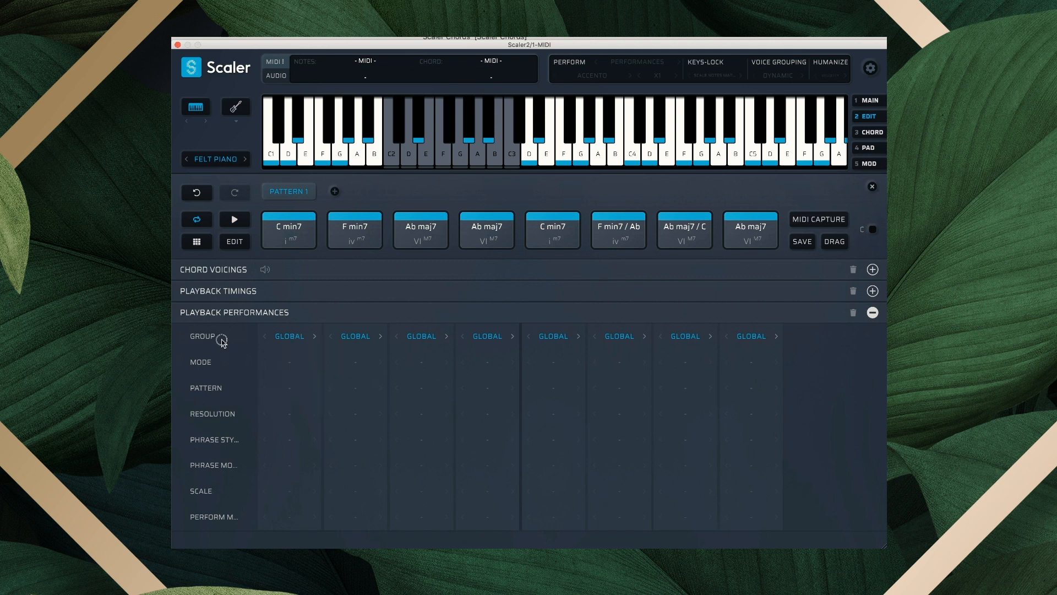
pyautogui.click(295, 337)
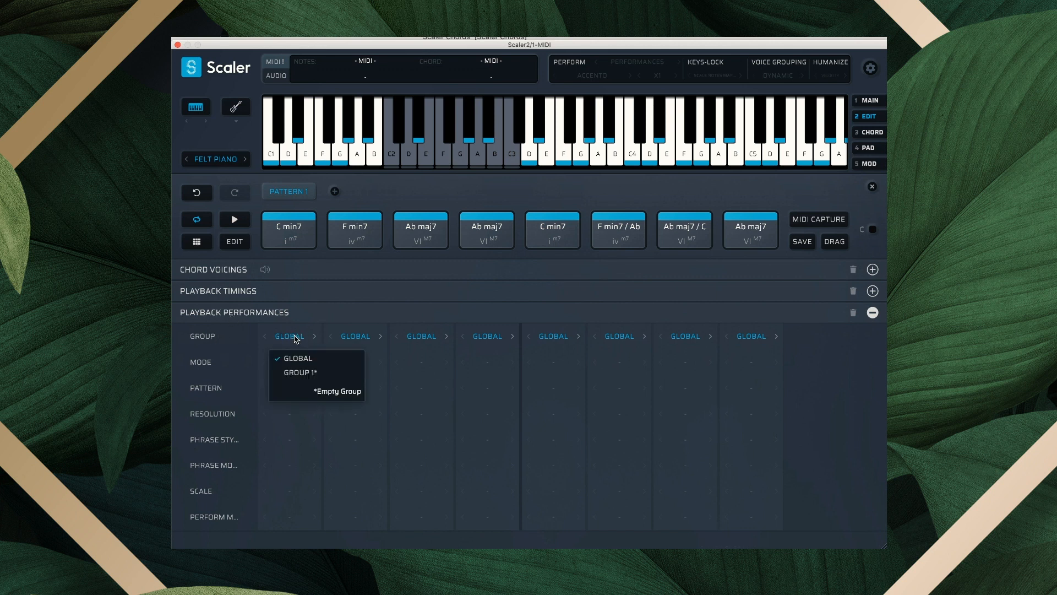
pyautogui.click(313, 372)
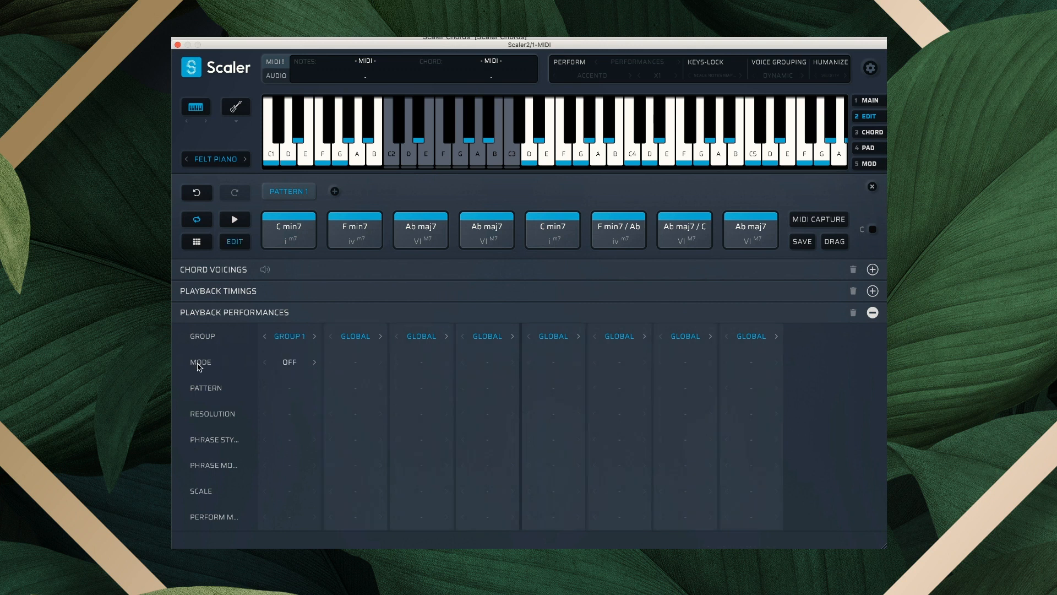
# Set the first chord's performance to Strumming with Medium profile and Random direction.
pyautogui.click(290, 363)
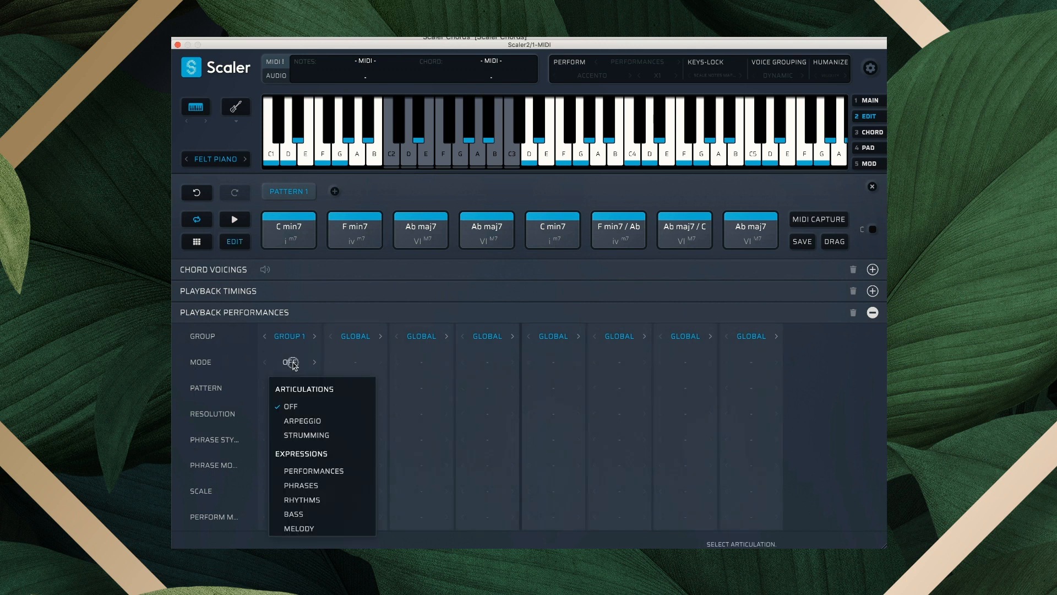
pyautogui.click(323, 435)
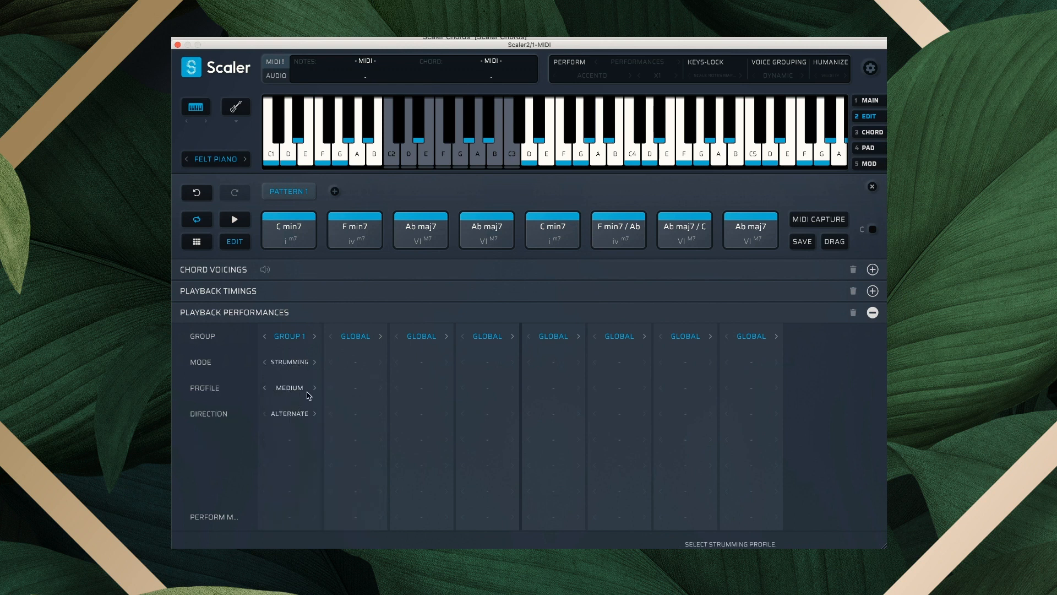
pyautogui.click(315, 388)
pyautogui.click(299, 388)
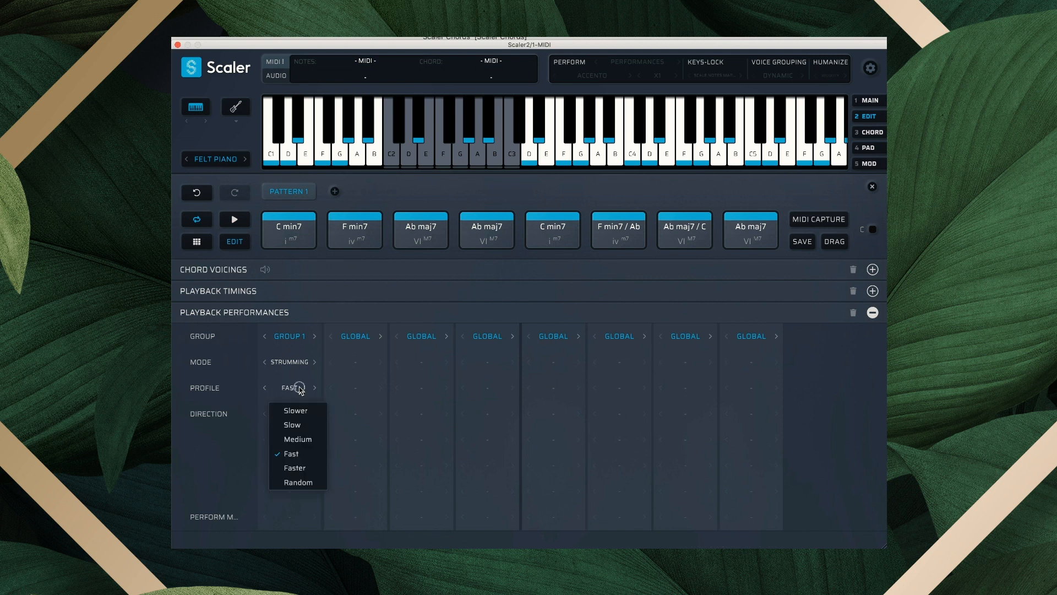
pyautogui.click(264, 388)
pyautogui.click(264, 388)
pyautogui.click(291, 414)
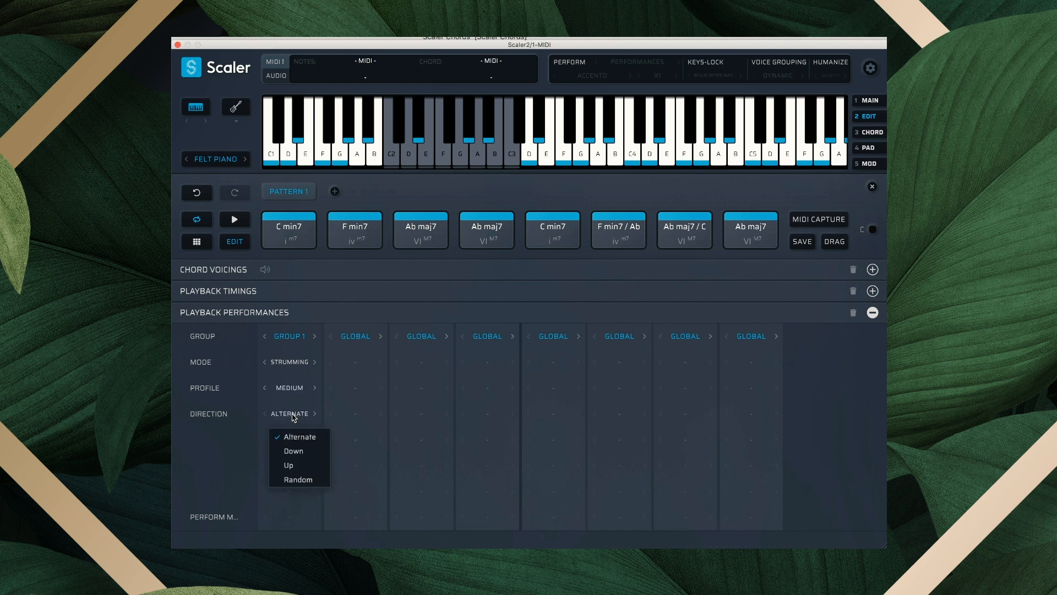
pyautogui.click(296, 479)
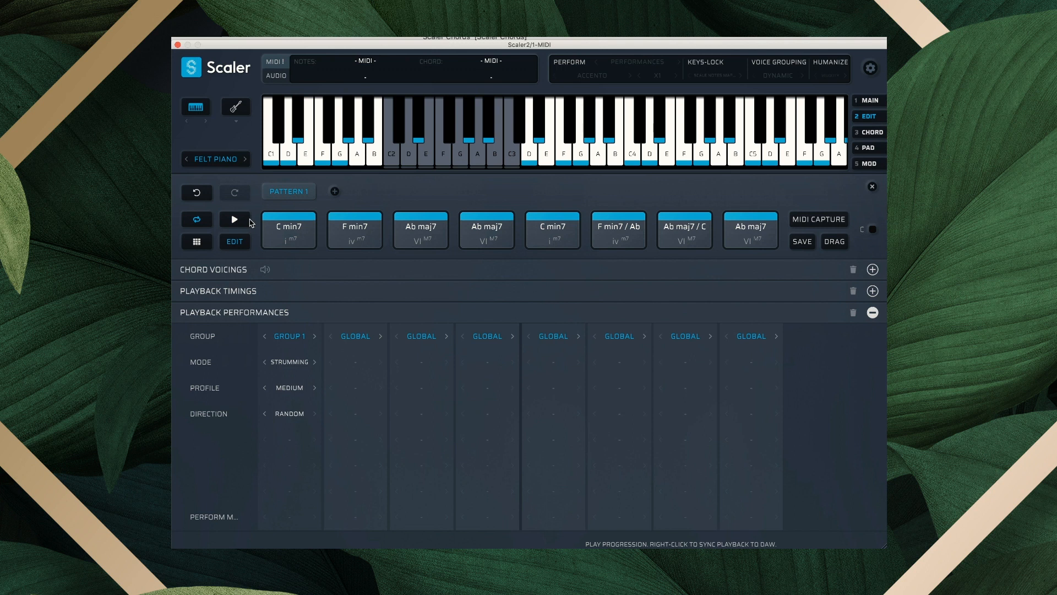
# Assign chords two through five to Group 1.
pyautogui.click(354, 336)
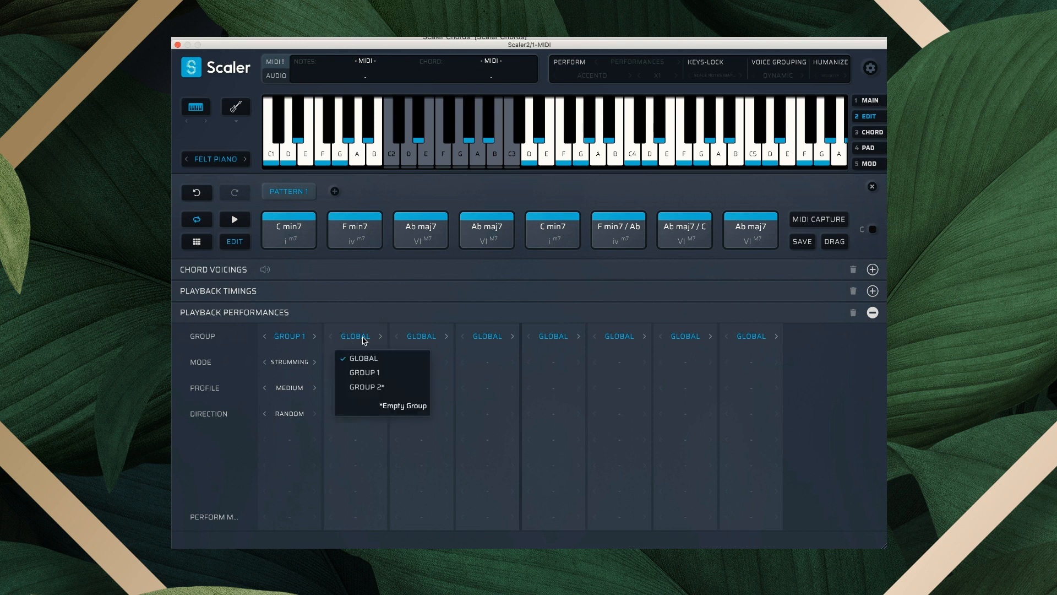
pyautogui.click(369, 372)
pyautogui.click(420, 339)
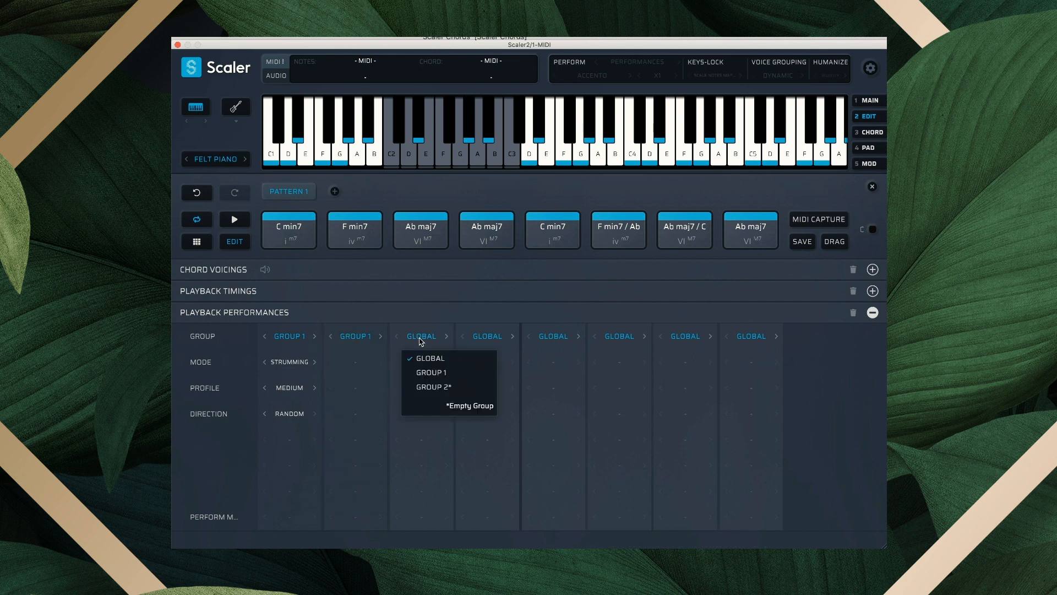
pyautogui.click(431, 372)
pyautogui.click(487, 337)
pyautogui.click(497, 372)
pyautogui.click(564, 337)
pyautogui.click(567, 373)
# Assign chords six, seven and eight to Group 1, then play the strummed progression and stop it.
pyautogui.click(618, 337)
pyautogui.click(636, 373)
pyautogui.click(682, 337)
pyautogui.click(696, 373)
pyautogui.click(754, 337)
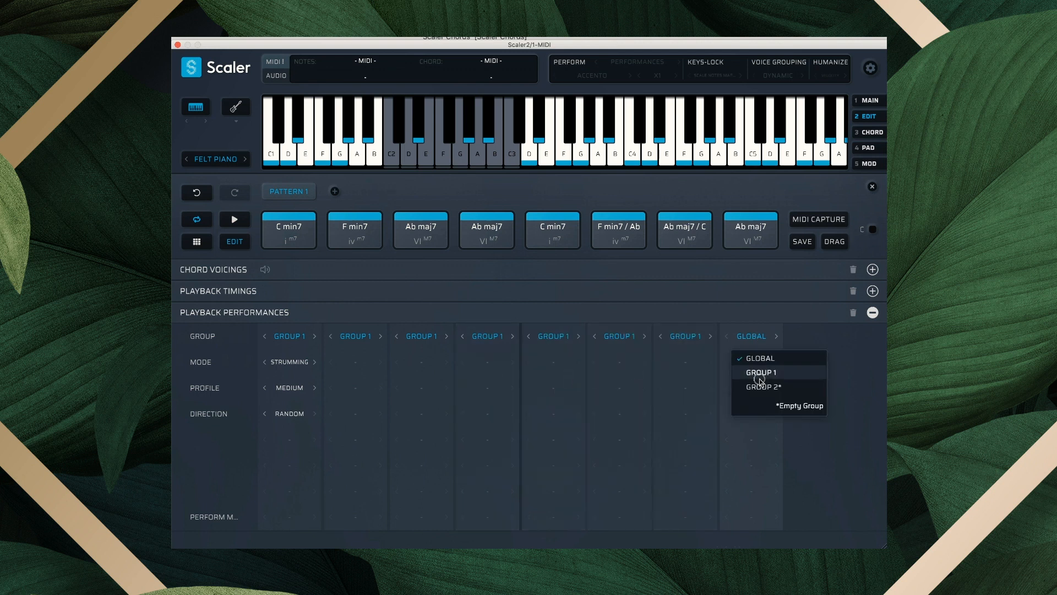
pyautogui.click(761, 374)
pyautogui.click(237, 219)
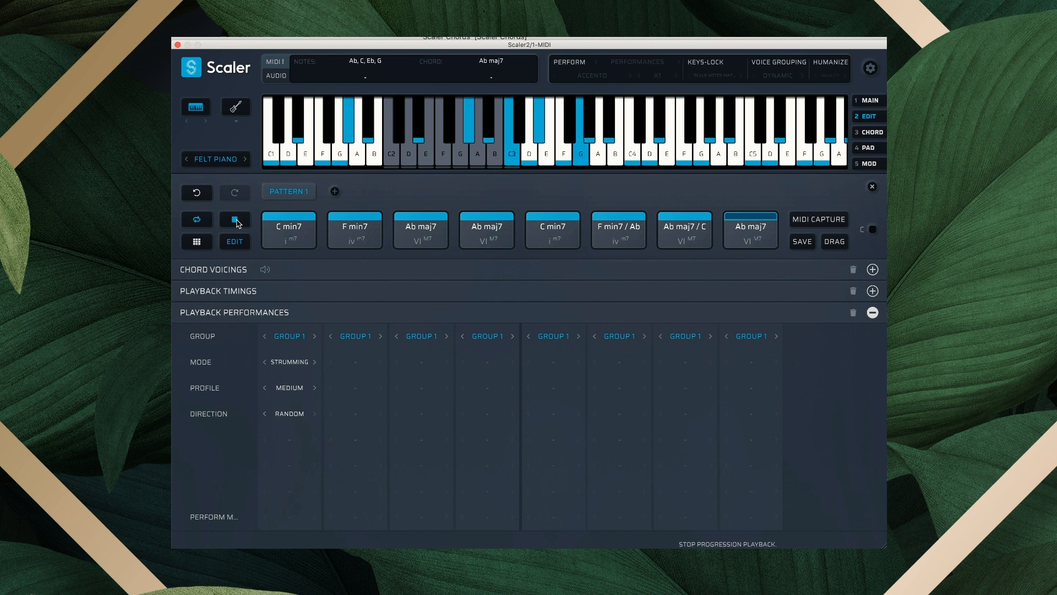
pyautogui.click(236, 221)
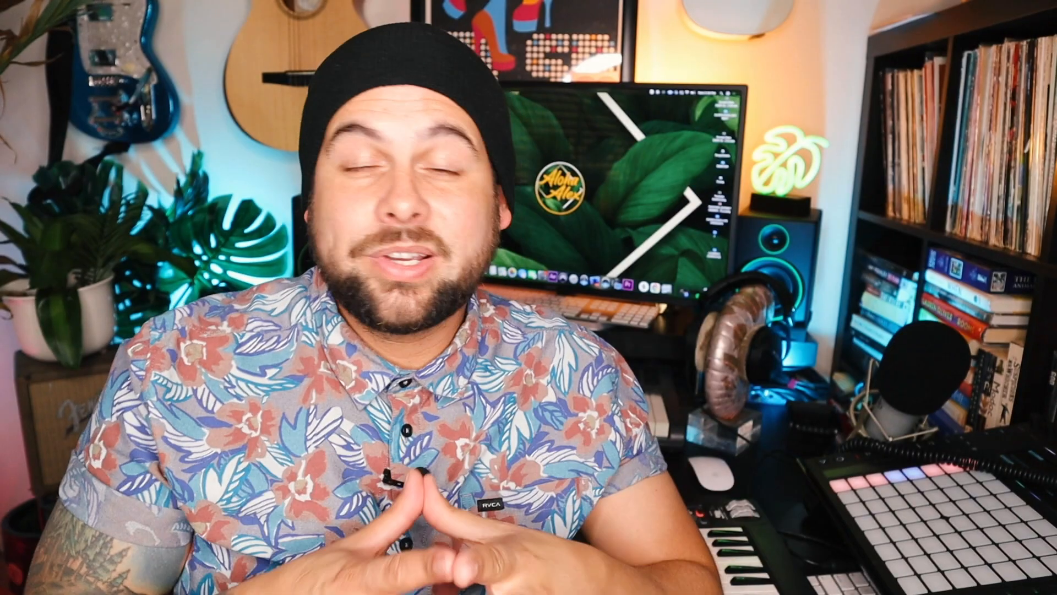